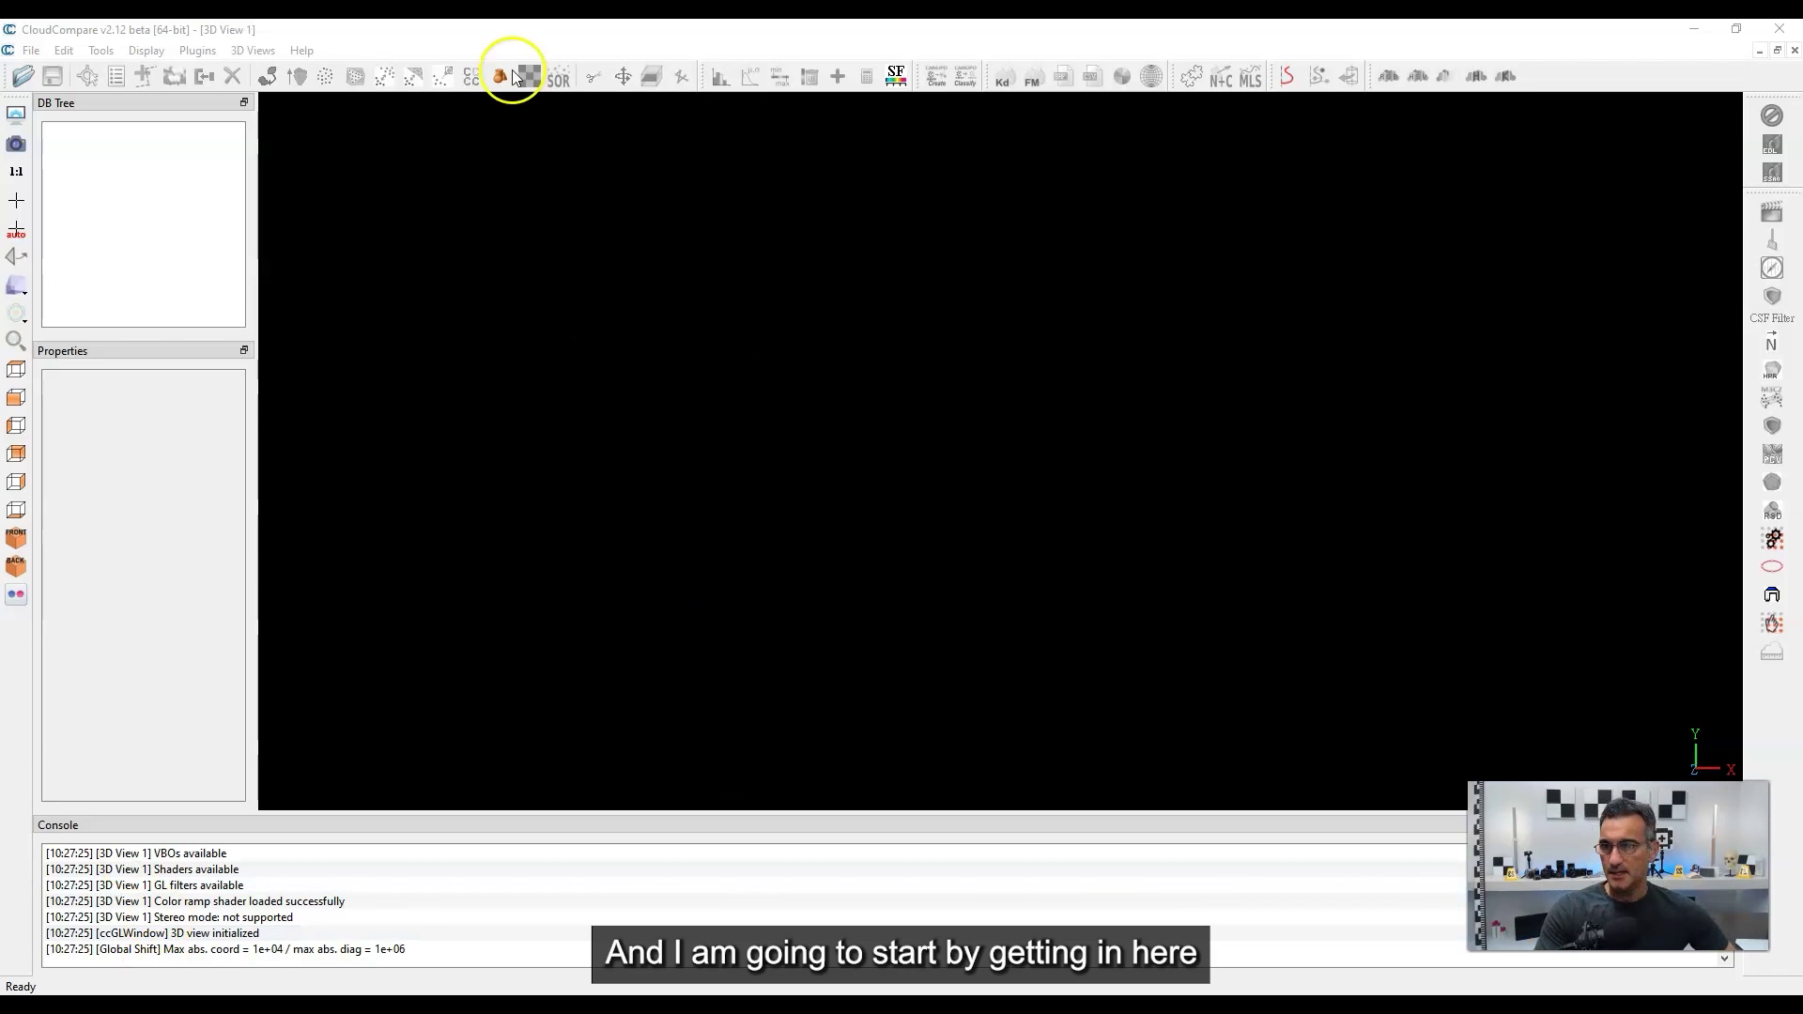
# Load Steam Roller.e57 from the Desktop and orbit around the roller, wall and cone.
pyautogui.click(28, 82)
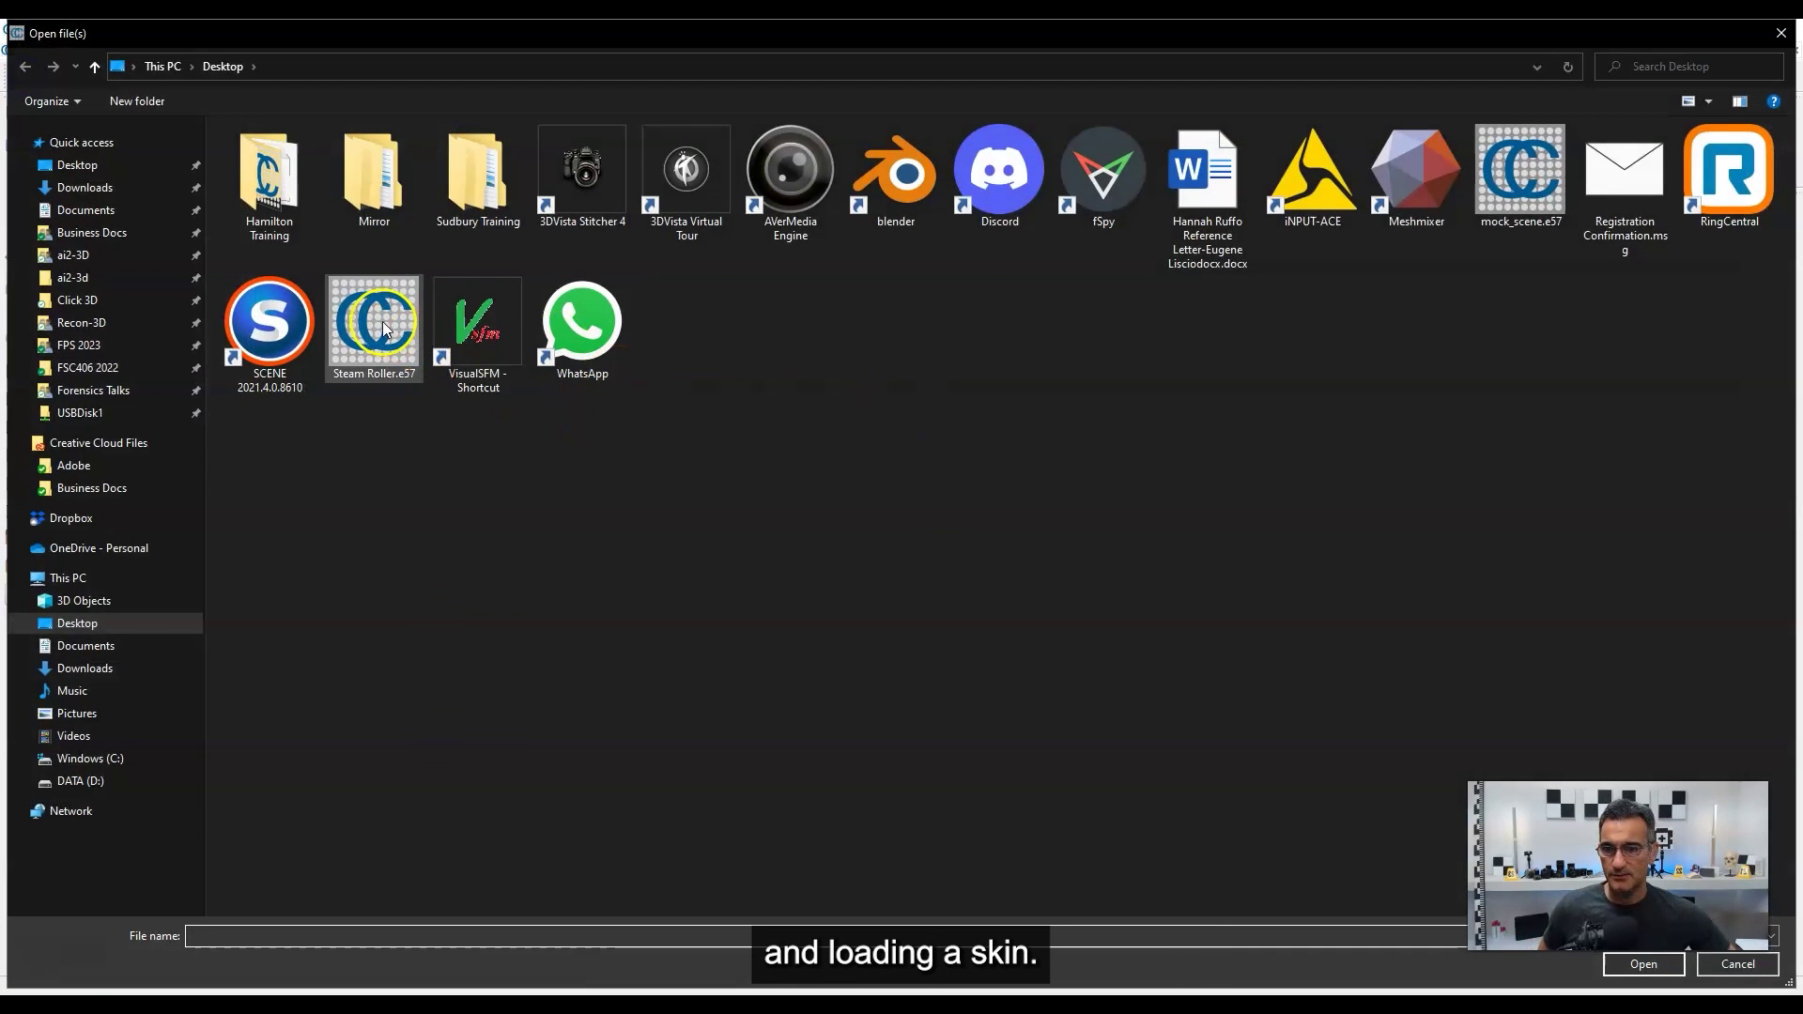
pyautogui.doubleClick(376, 324)
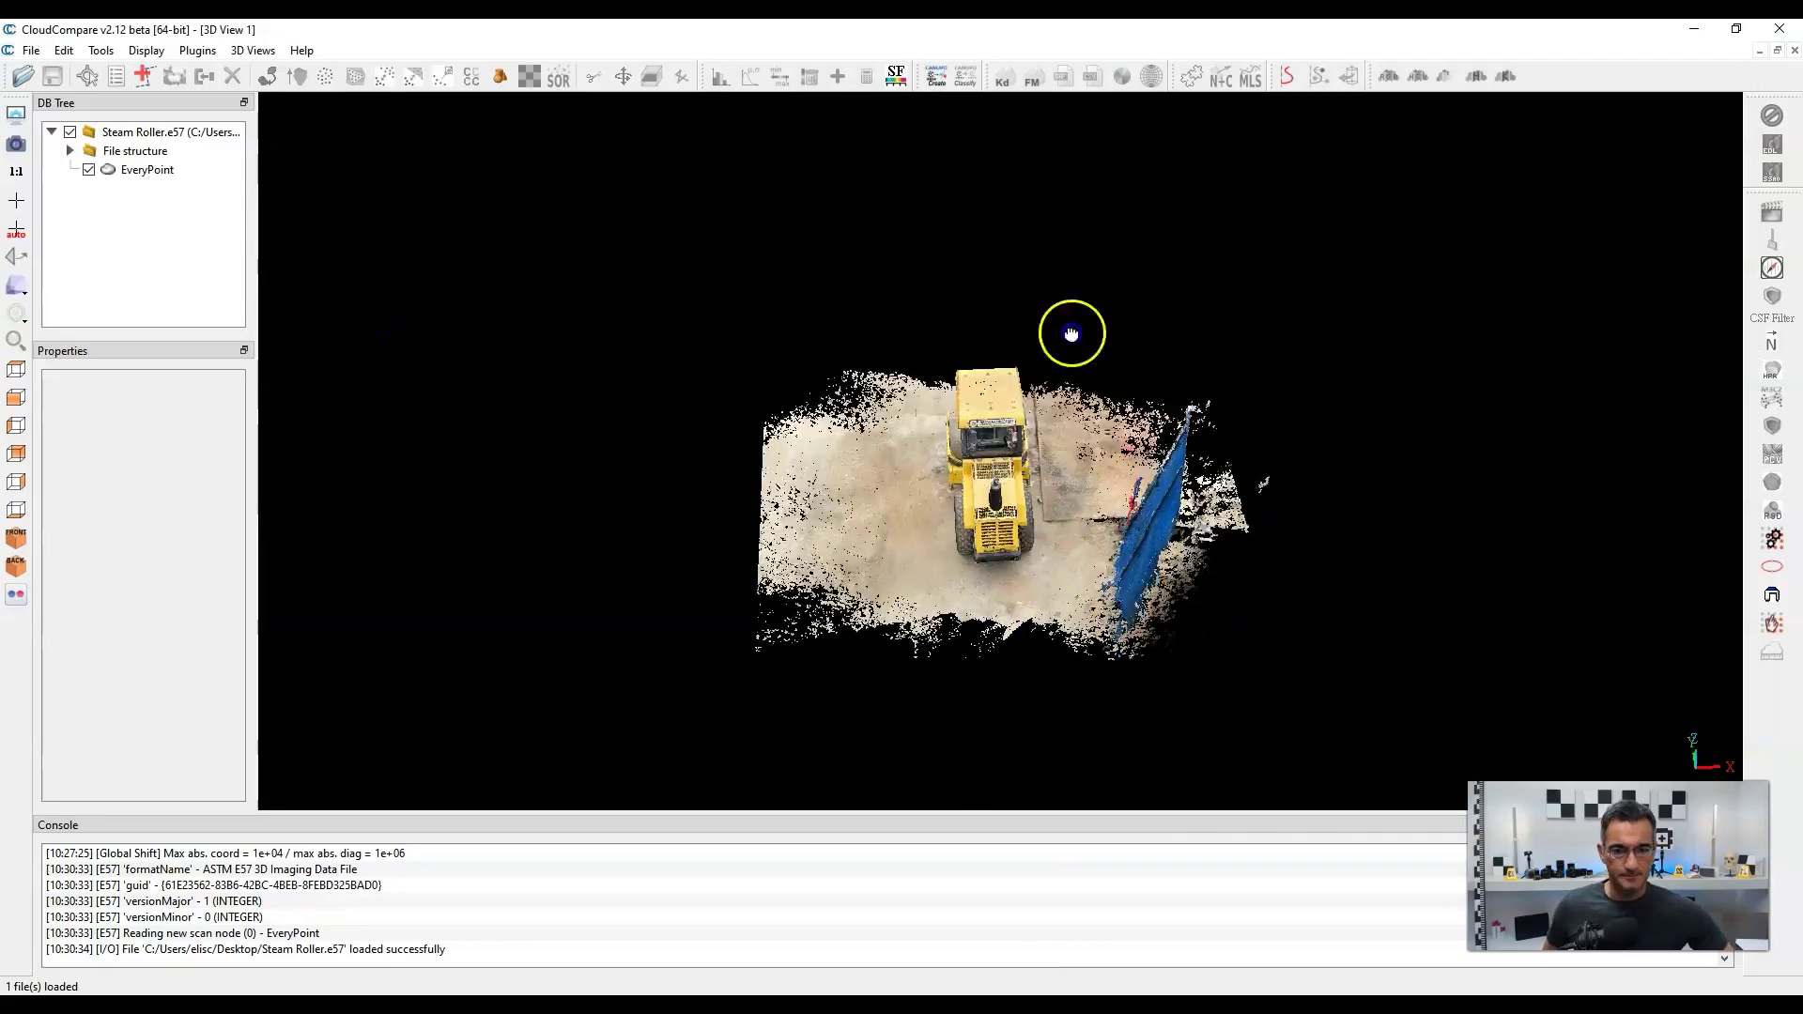
pyautogui.moveTo(1072, 333); pyautogui.dragTo(977, 475)
pyautogui.scroll(10, 1133, 574)
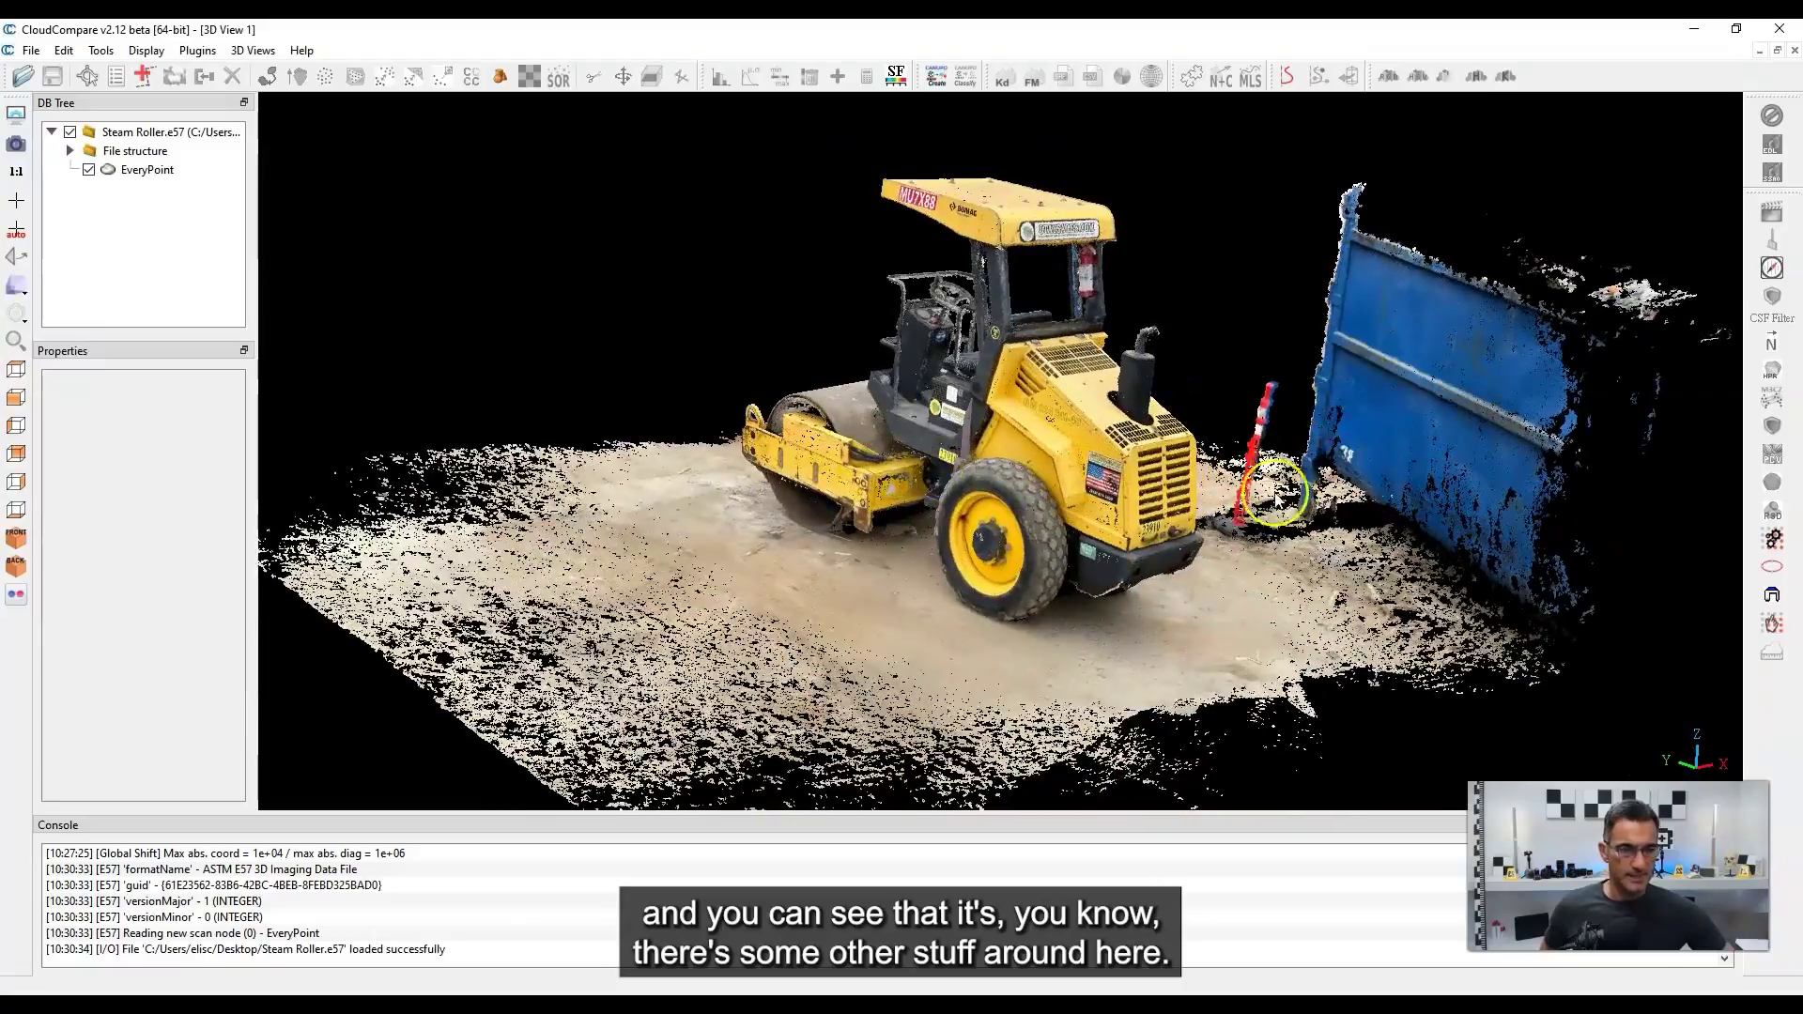
pyautogui.moveTo(1277, 493); pyautogui.dragTo(1207, 446)
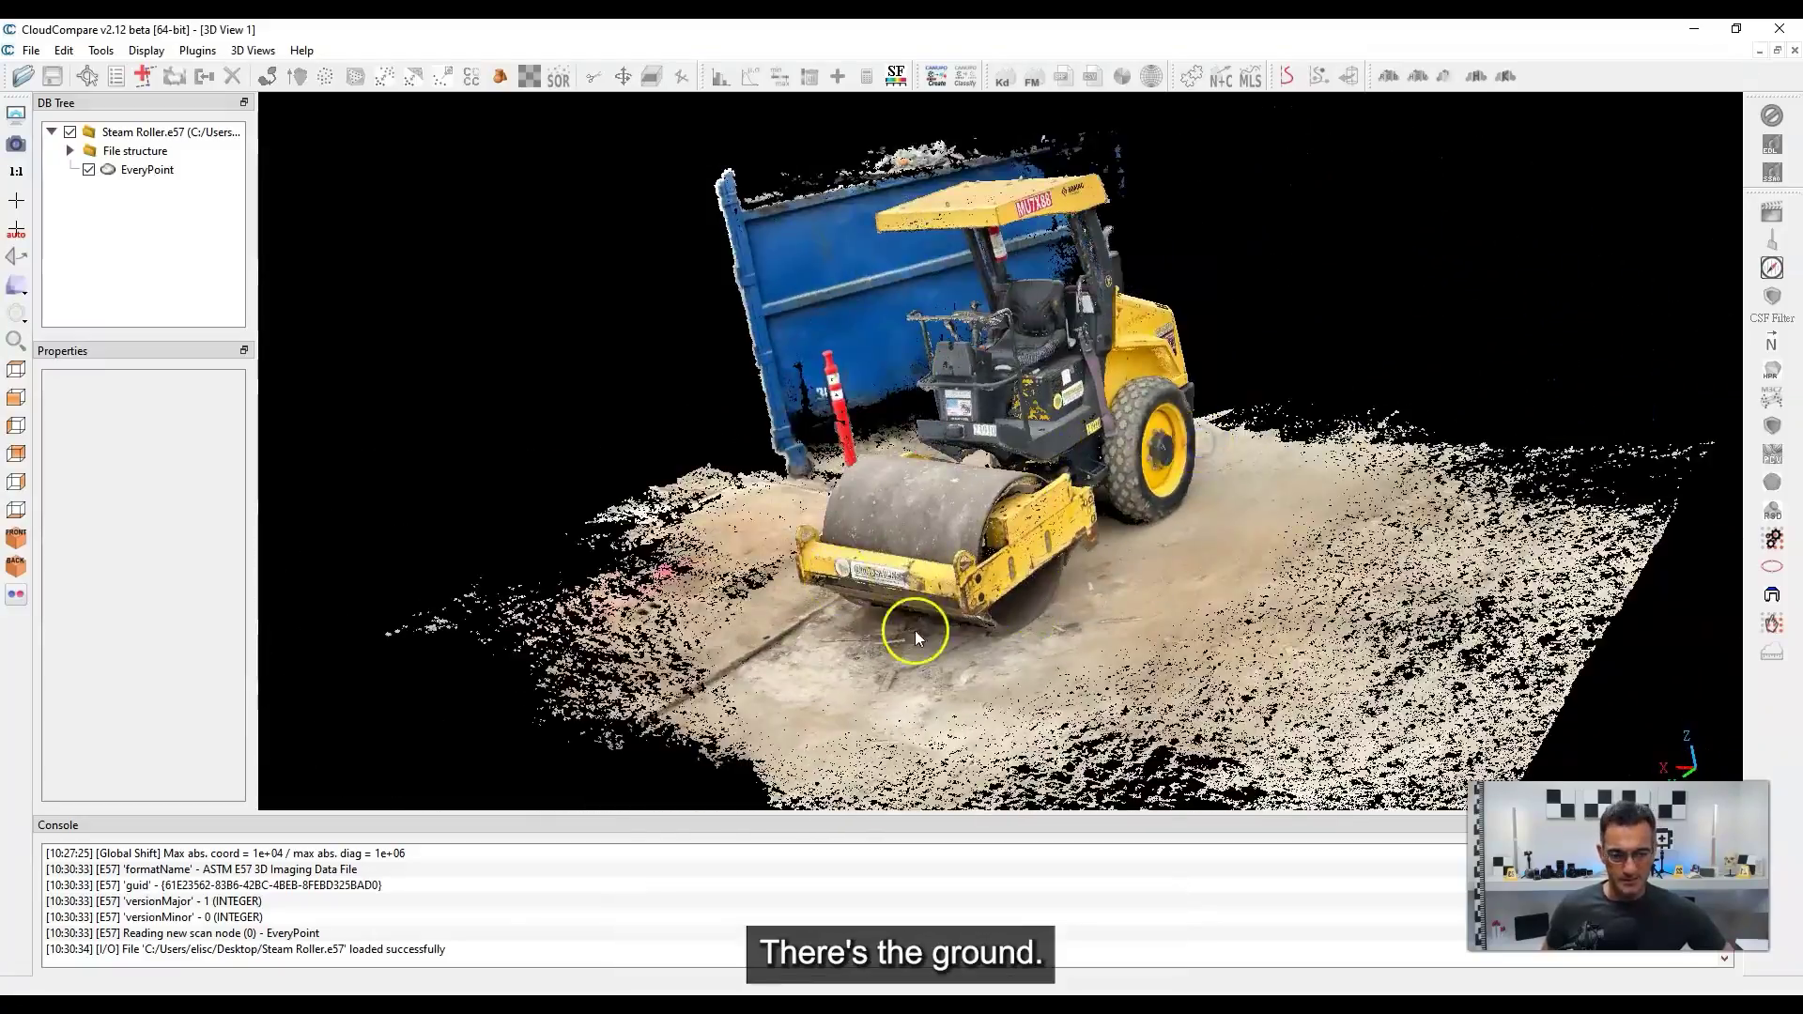
pyautogui.moveTo(918, 639); pyautogui.dragTo(333, 473)
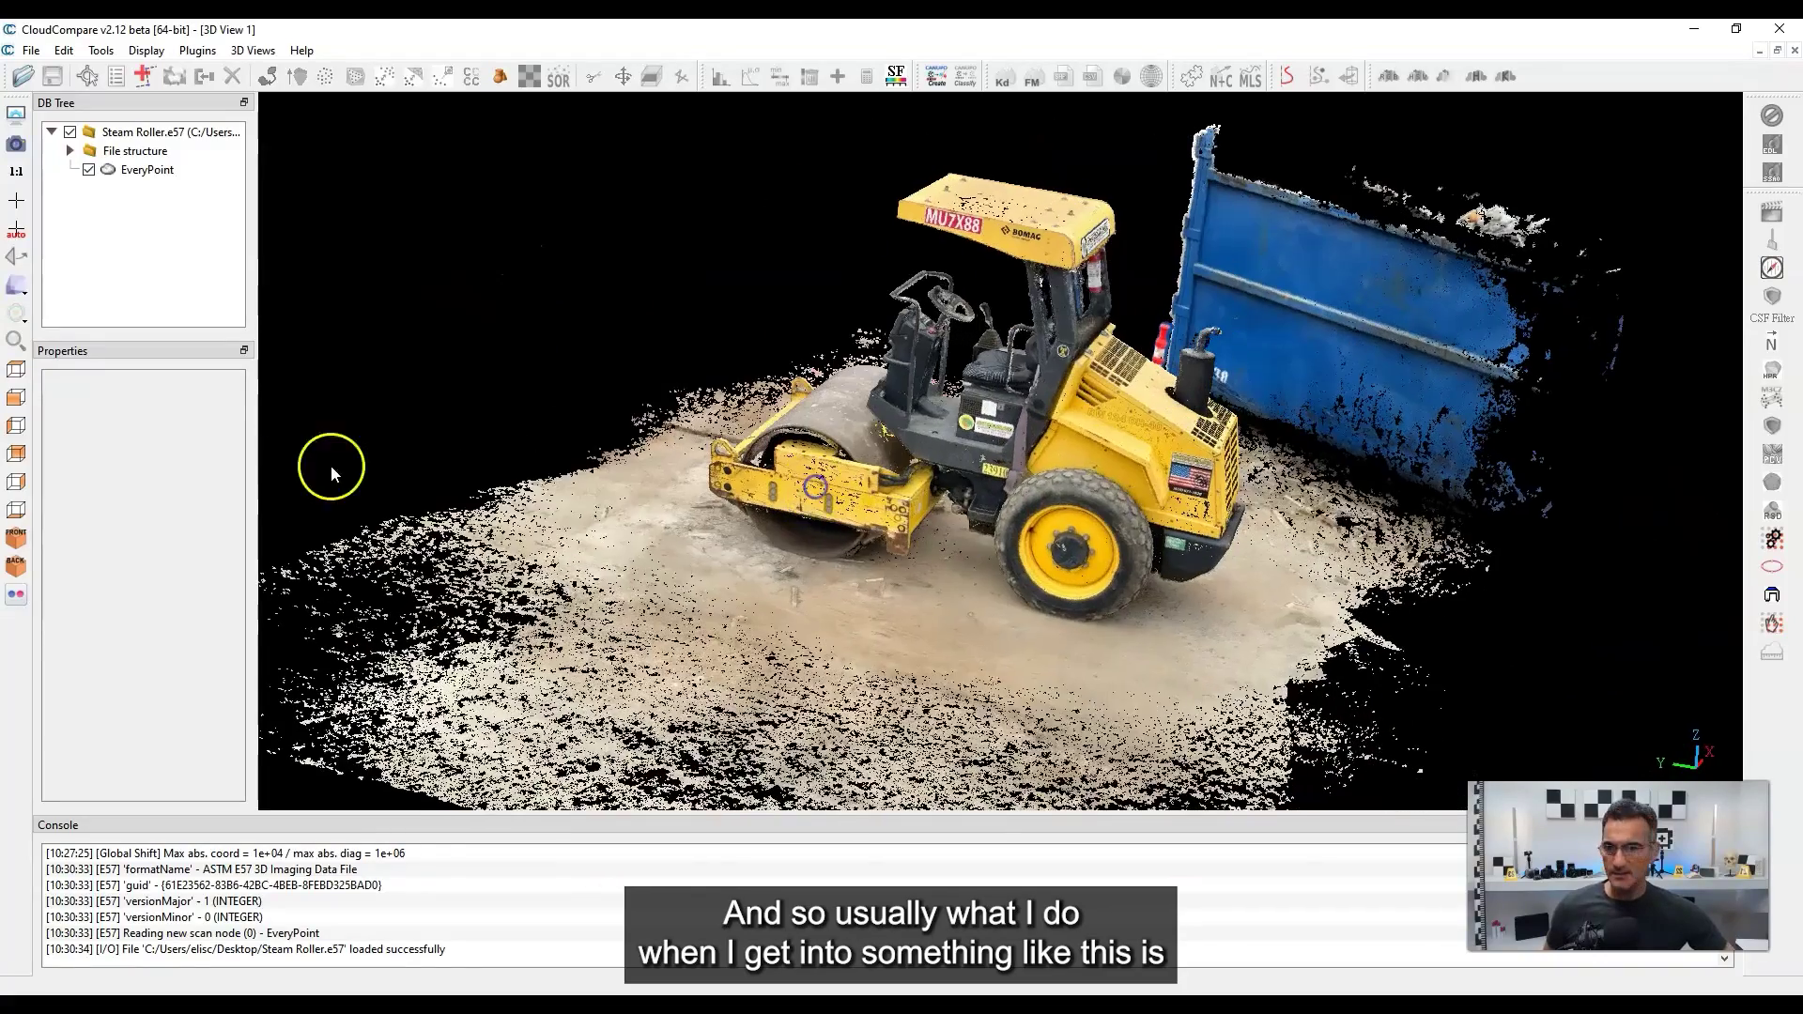
# Switch to the top view and pan and zoom to frame the cloud.
pyautogui.click(17, 372)
pyautogui.moveTo(773, 382); pyautogui.dragTo(963, 489)
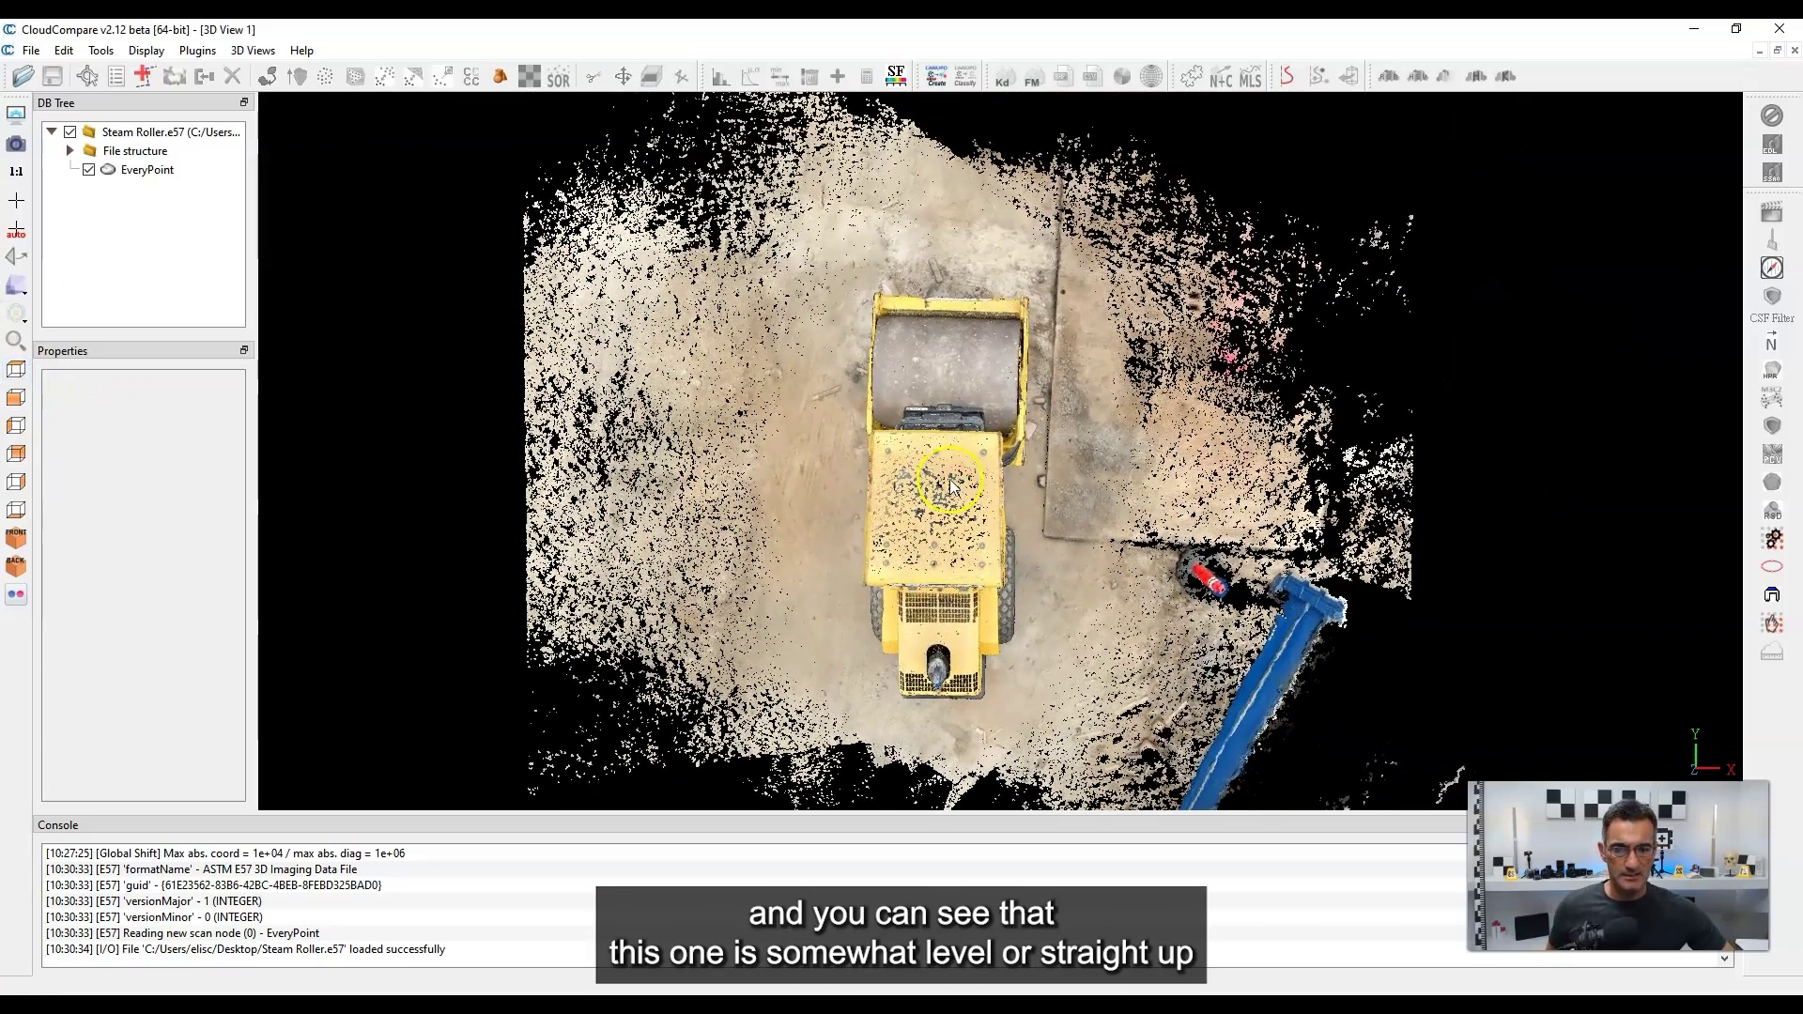
pyautogui.click(939, 476)
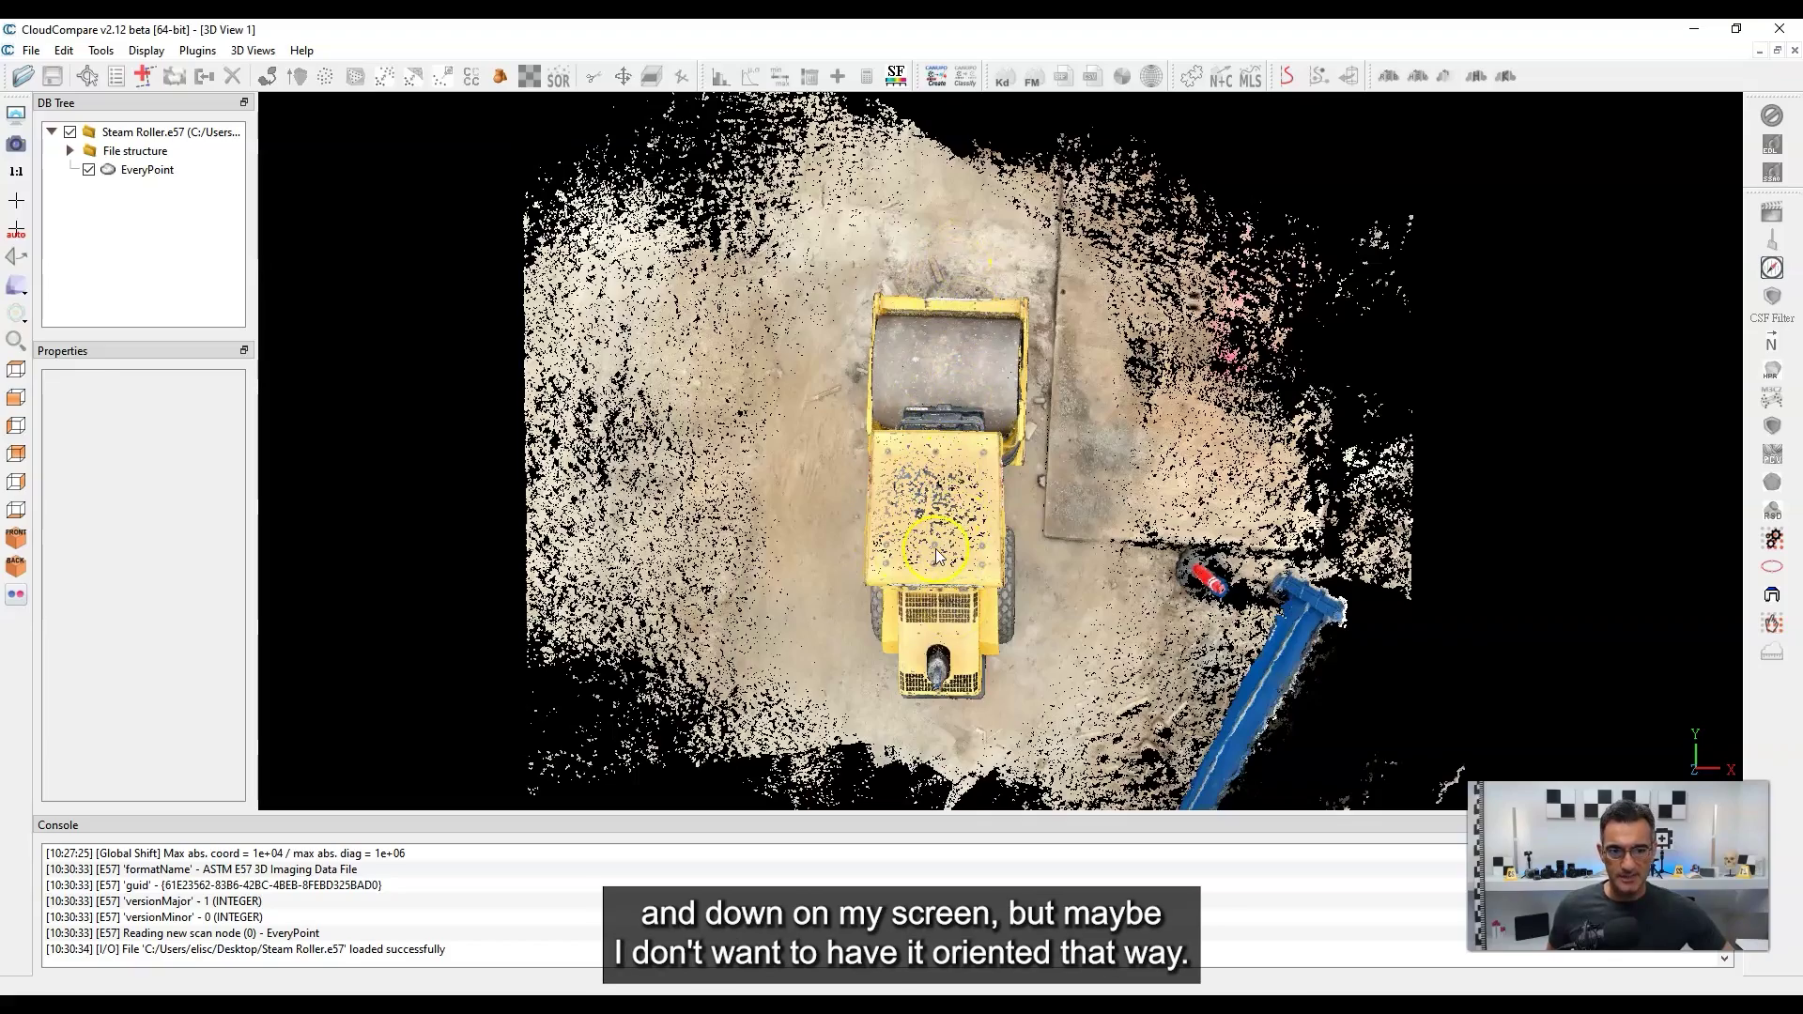
pyautogui.moveTo(936, 555); pyautogui.dragTo(936, 526, button='right')
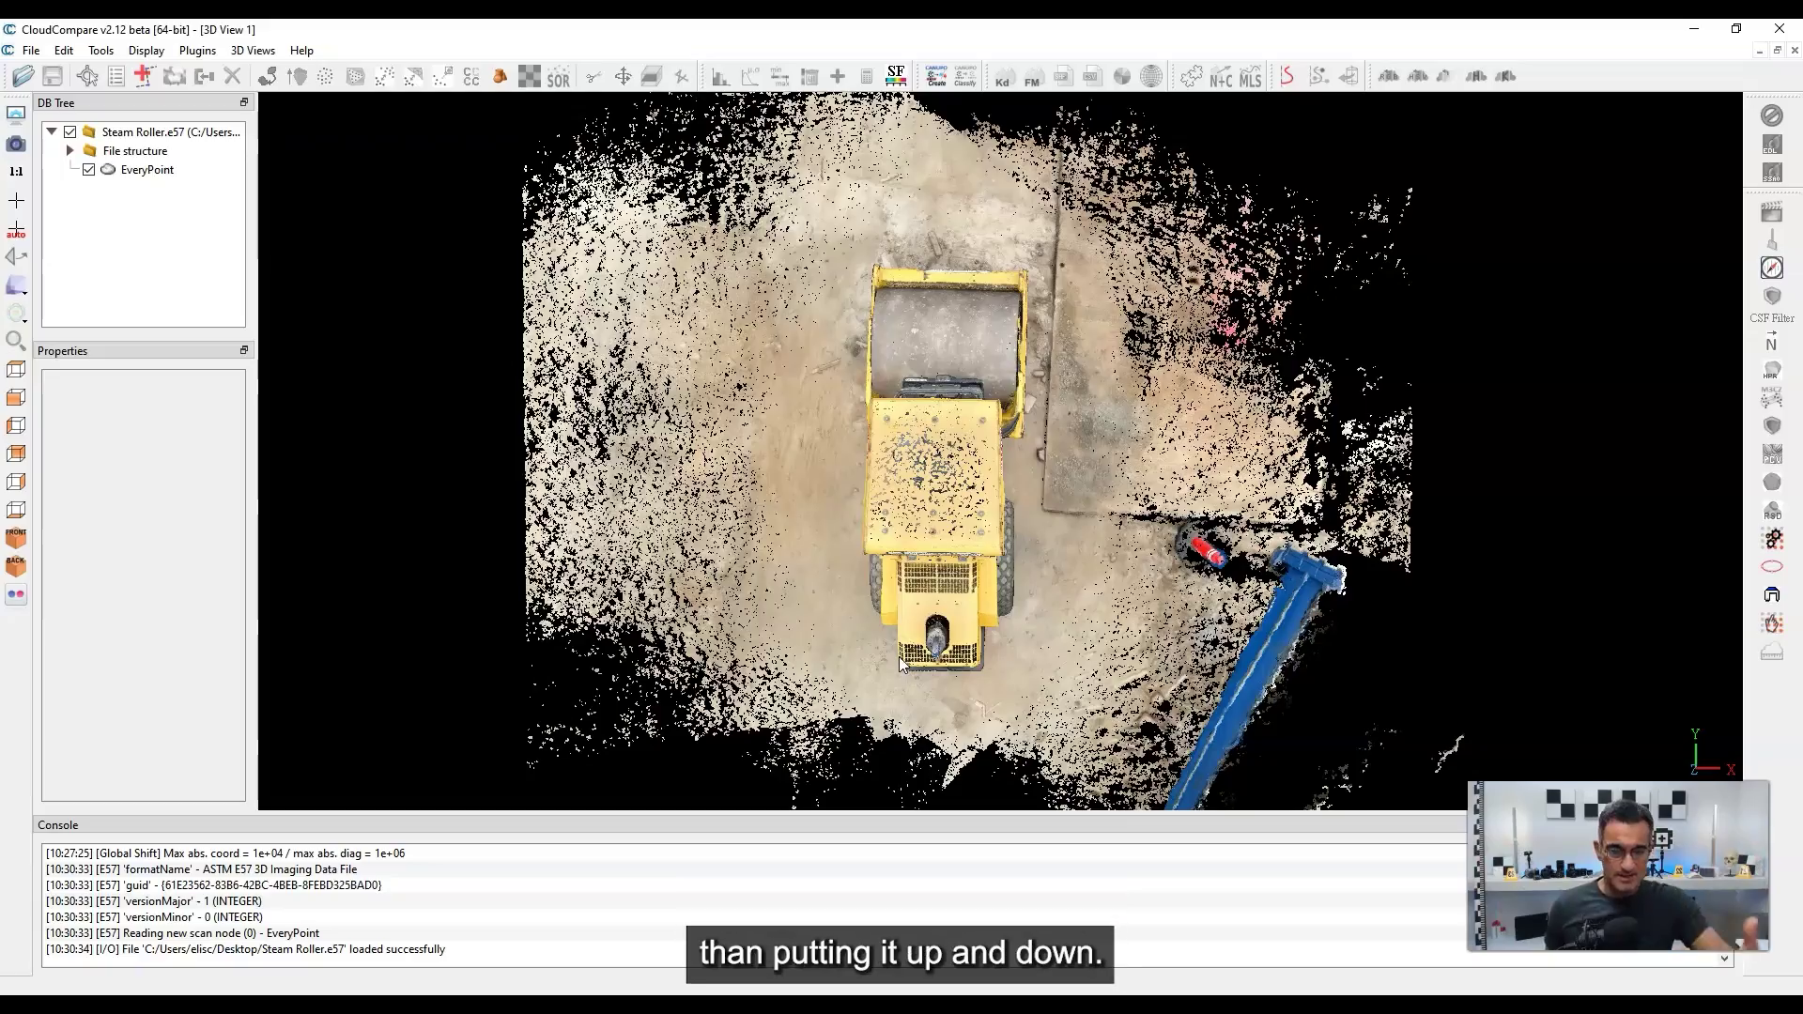
pyautogui.scroll(5, 865, 495)
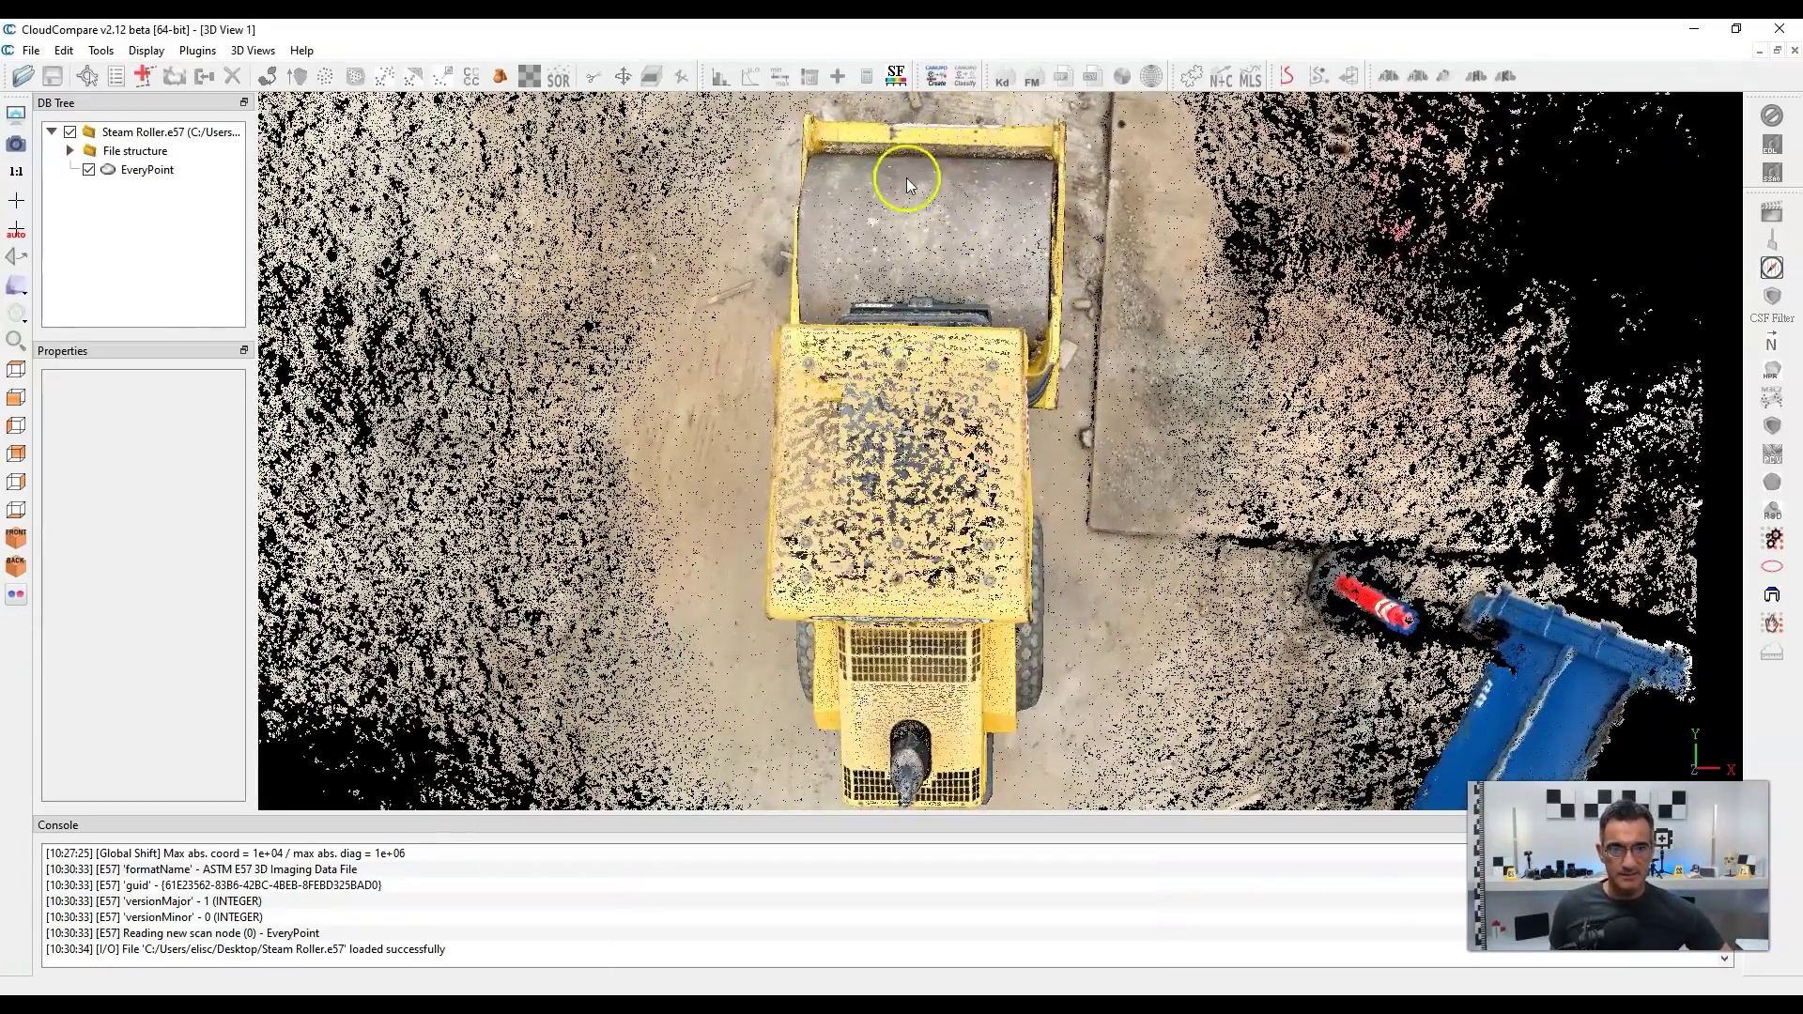
pyautogui.scroll(-5, 949, 274)
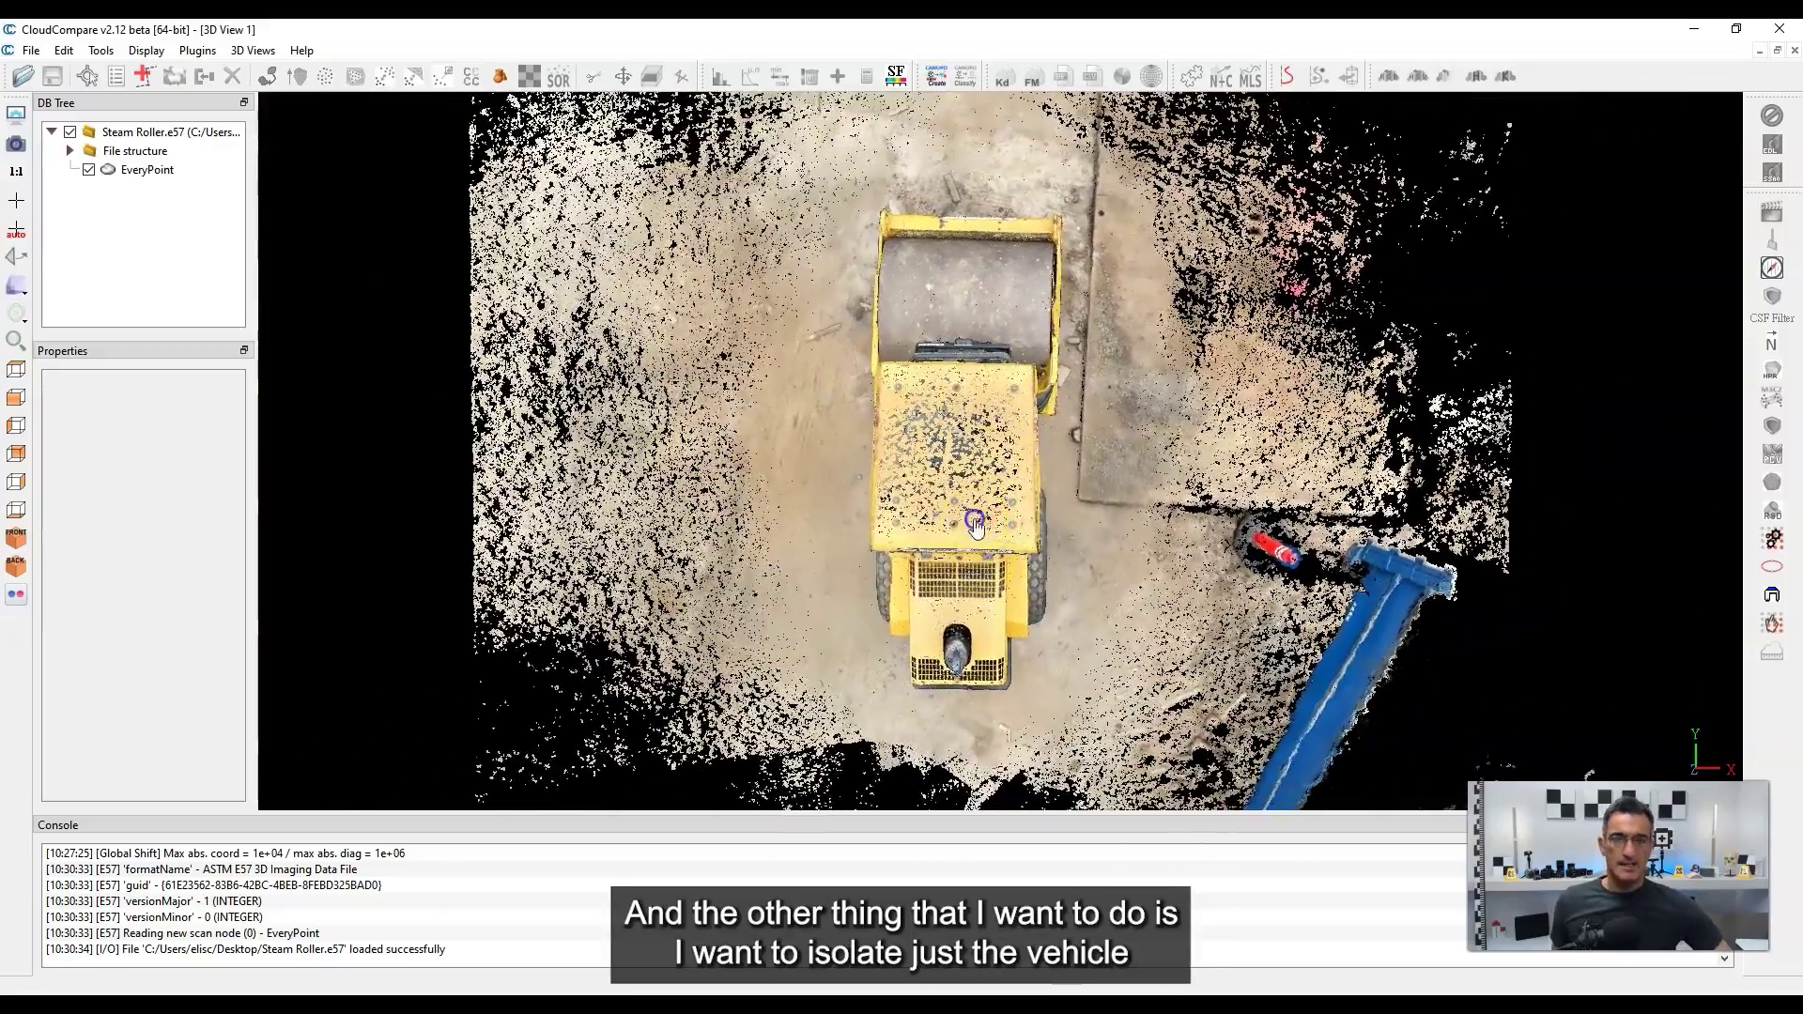
# Set the rotation centre on the roller's hood, orbit, then return to top view.
pyautogui.doubleClick(1133, 432)
pyautogui.moveTo(1133, 432); pyautogui.dragTo(1082, 197)
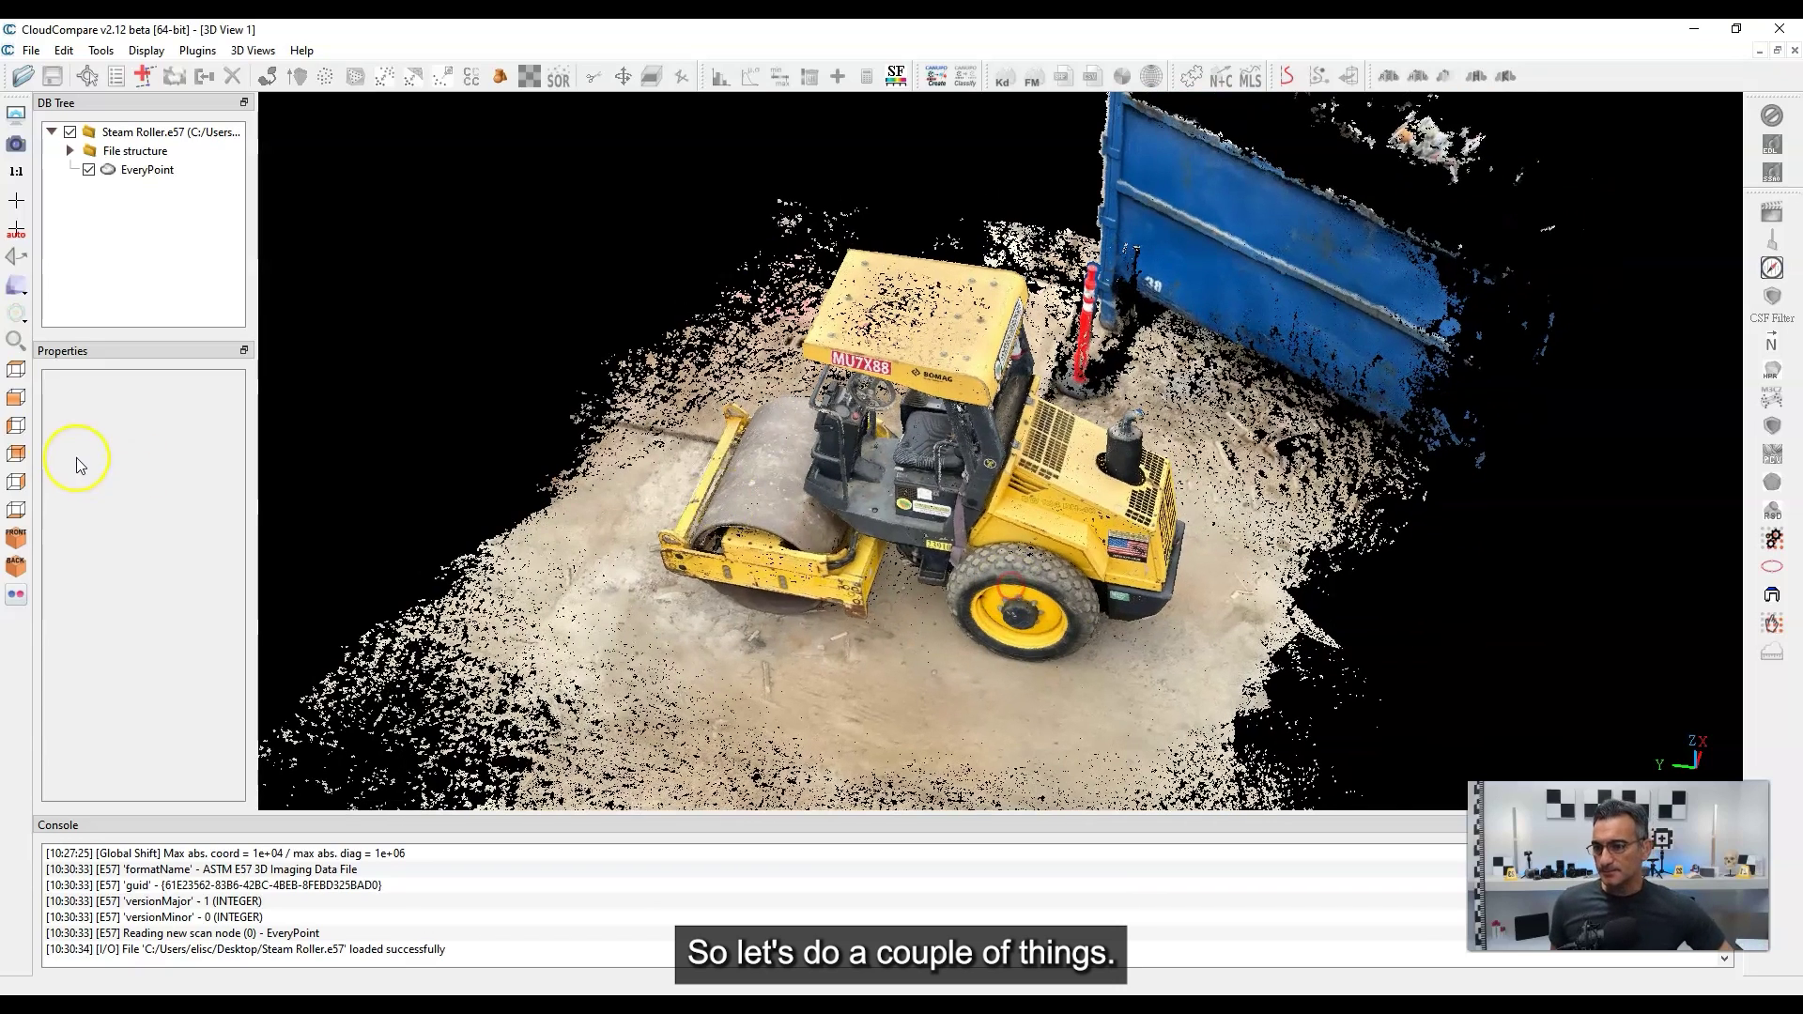
pyautogui.click(16, 371)
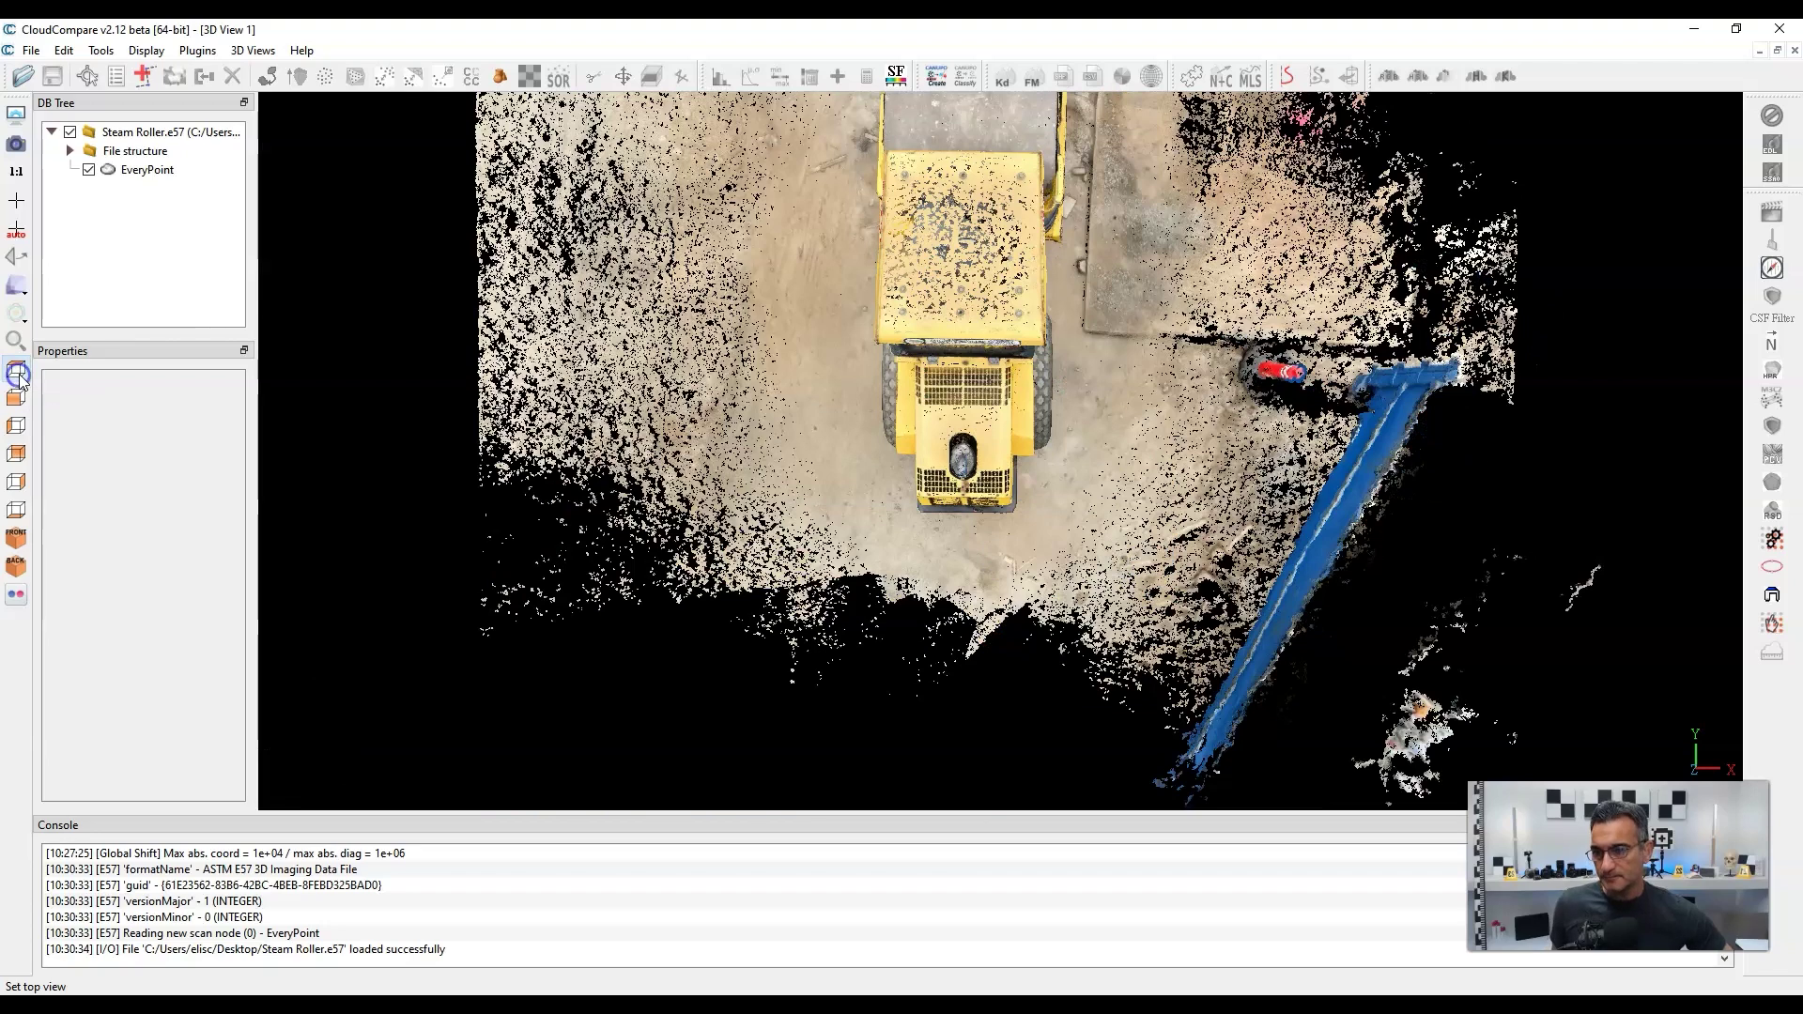
pyautogui.moveTo(1011, 455); pyautogui.dragTo(998, 528, button='right')
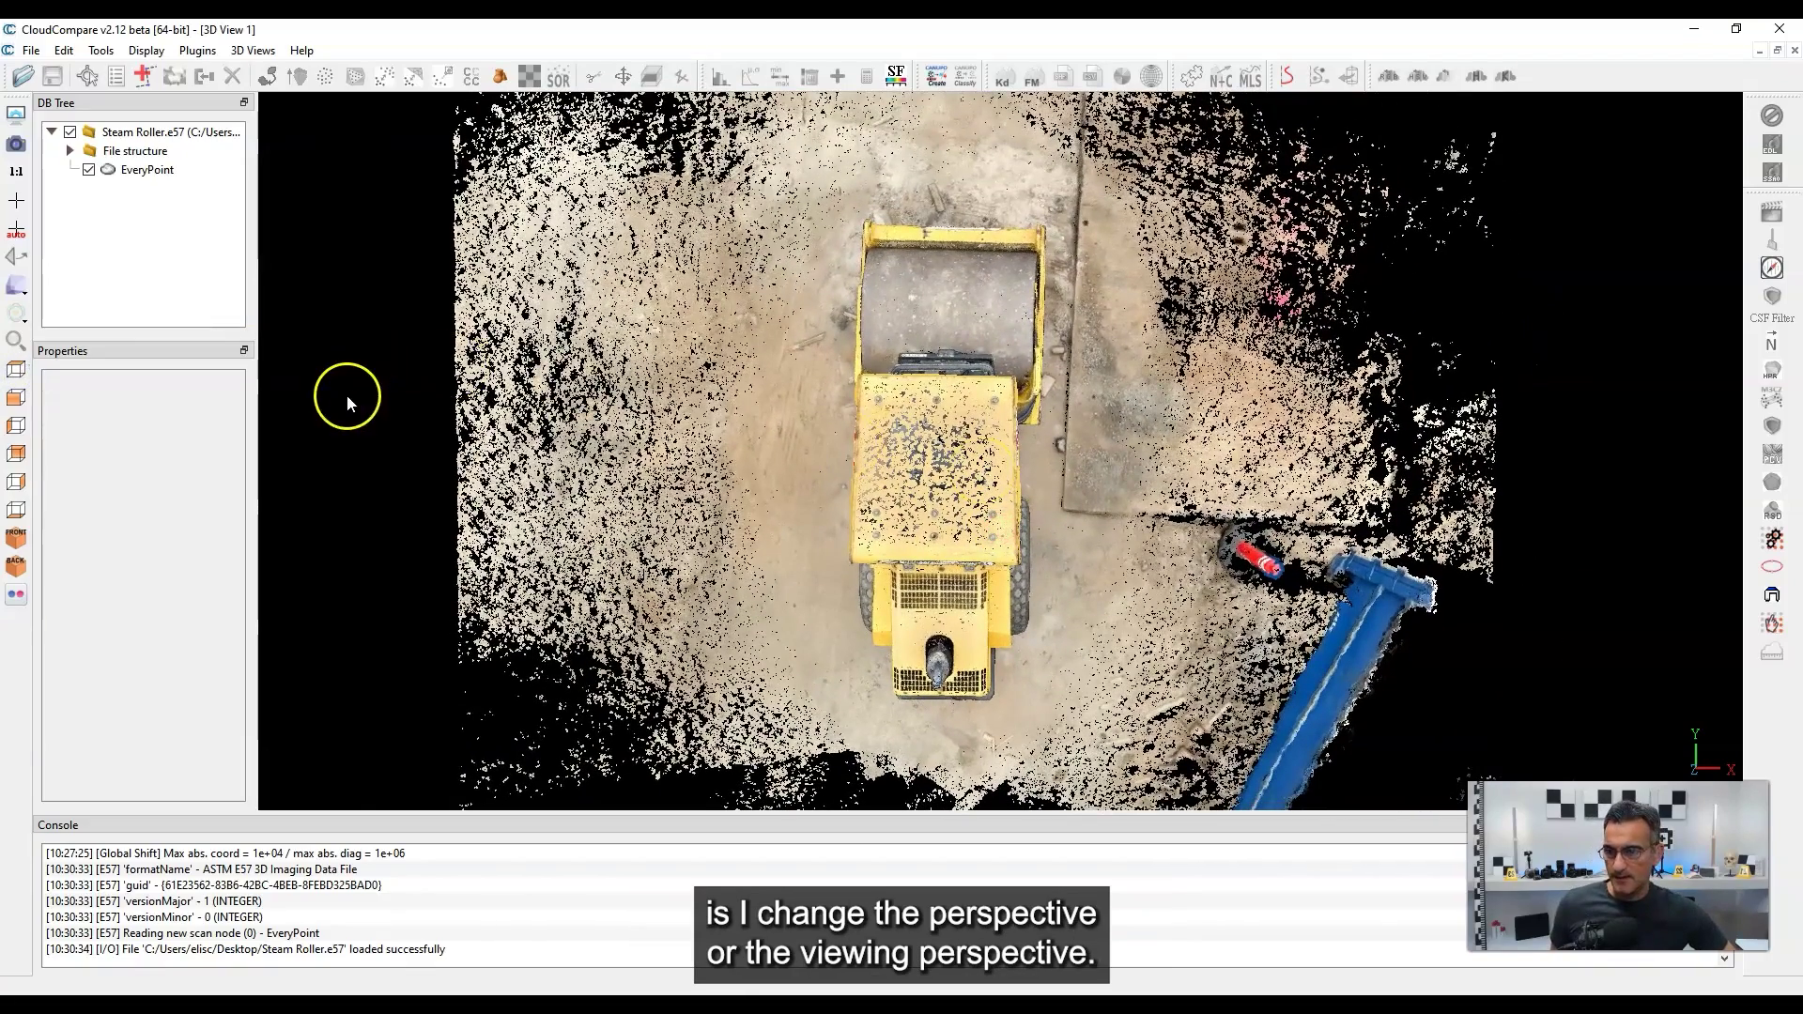
# Switch the view to orthographic projection, then try object-centred perspective.
pyautogui.click(19, 289)
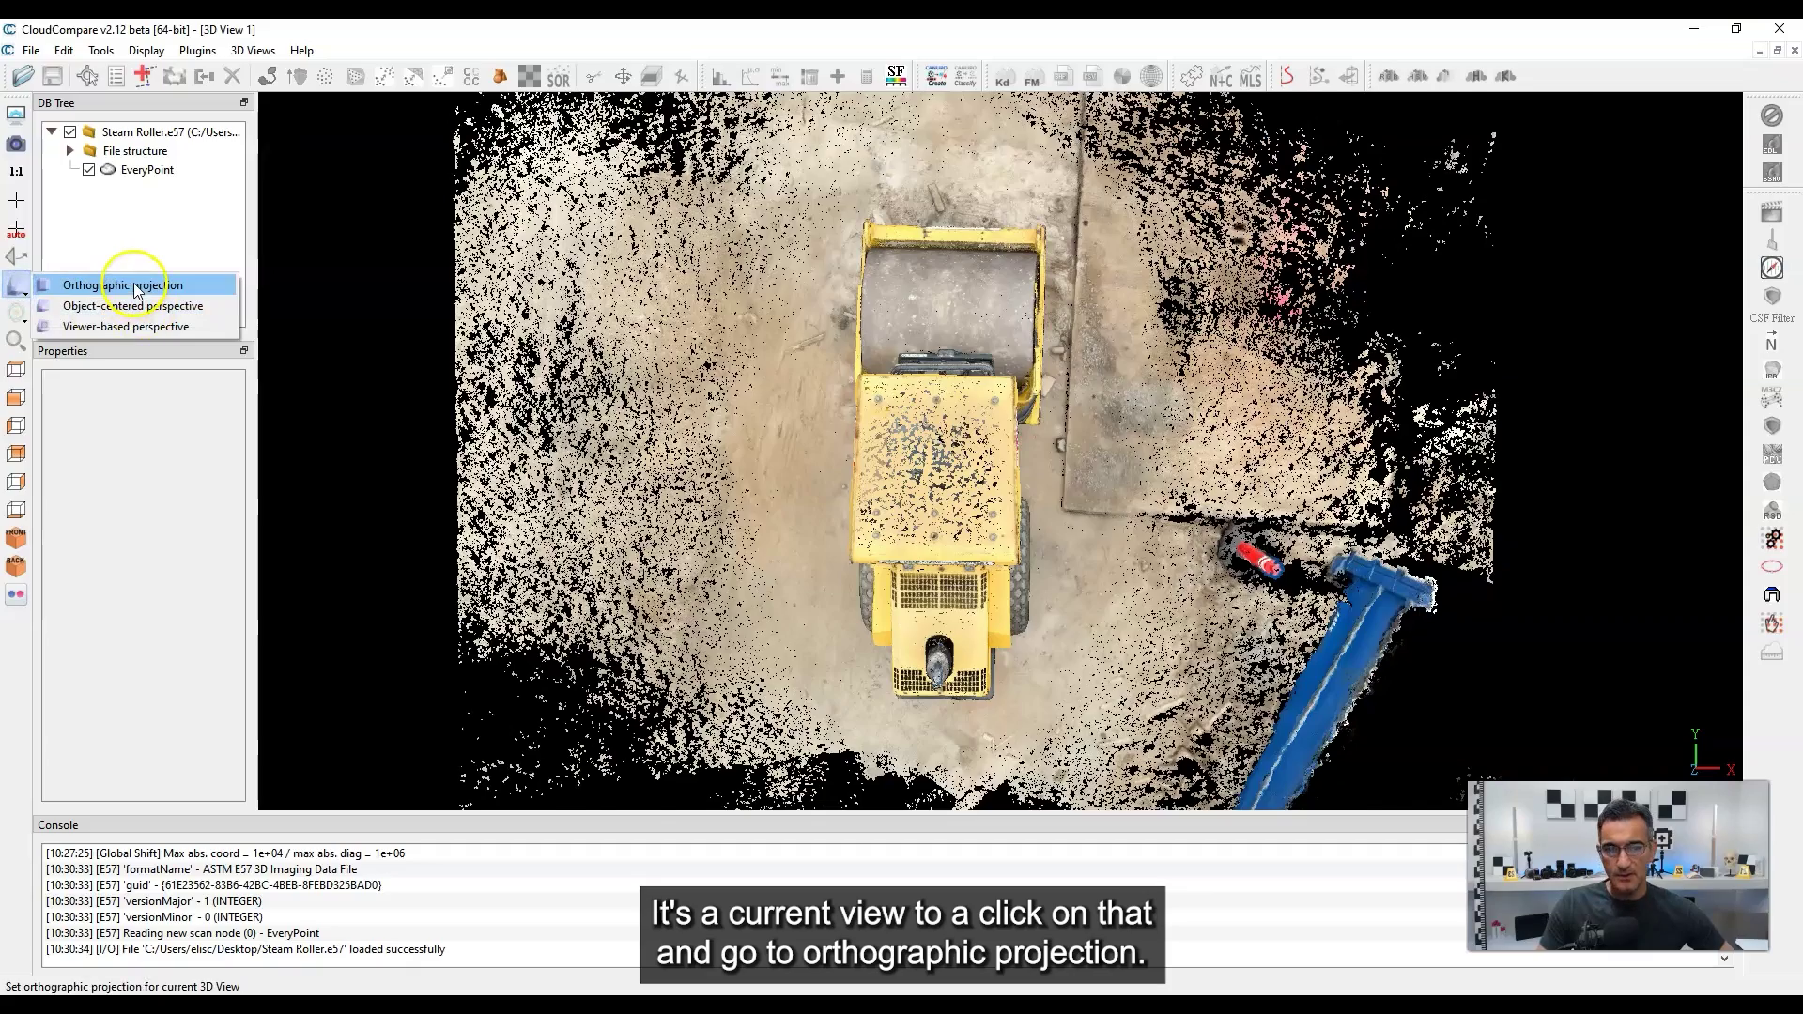
pyautogui.click(136, 287)
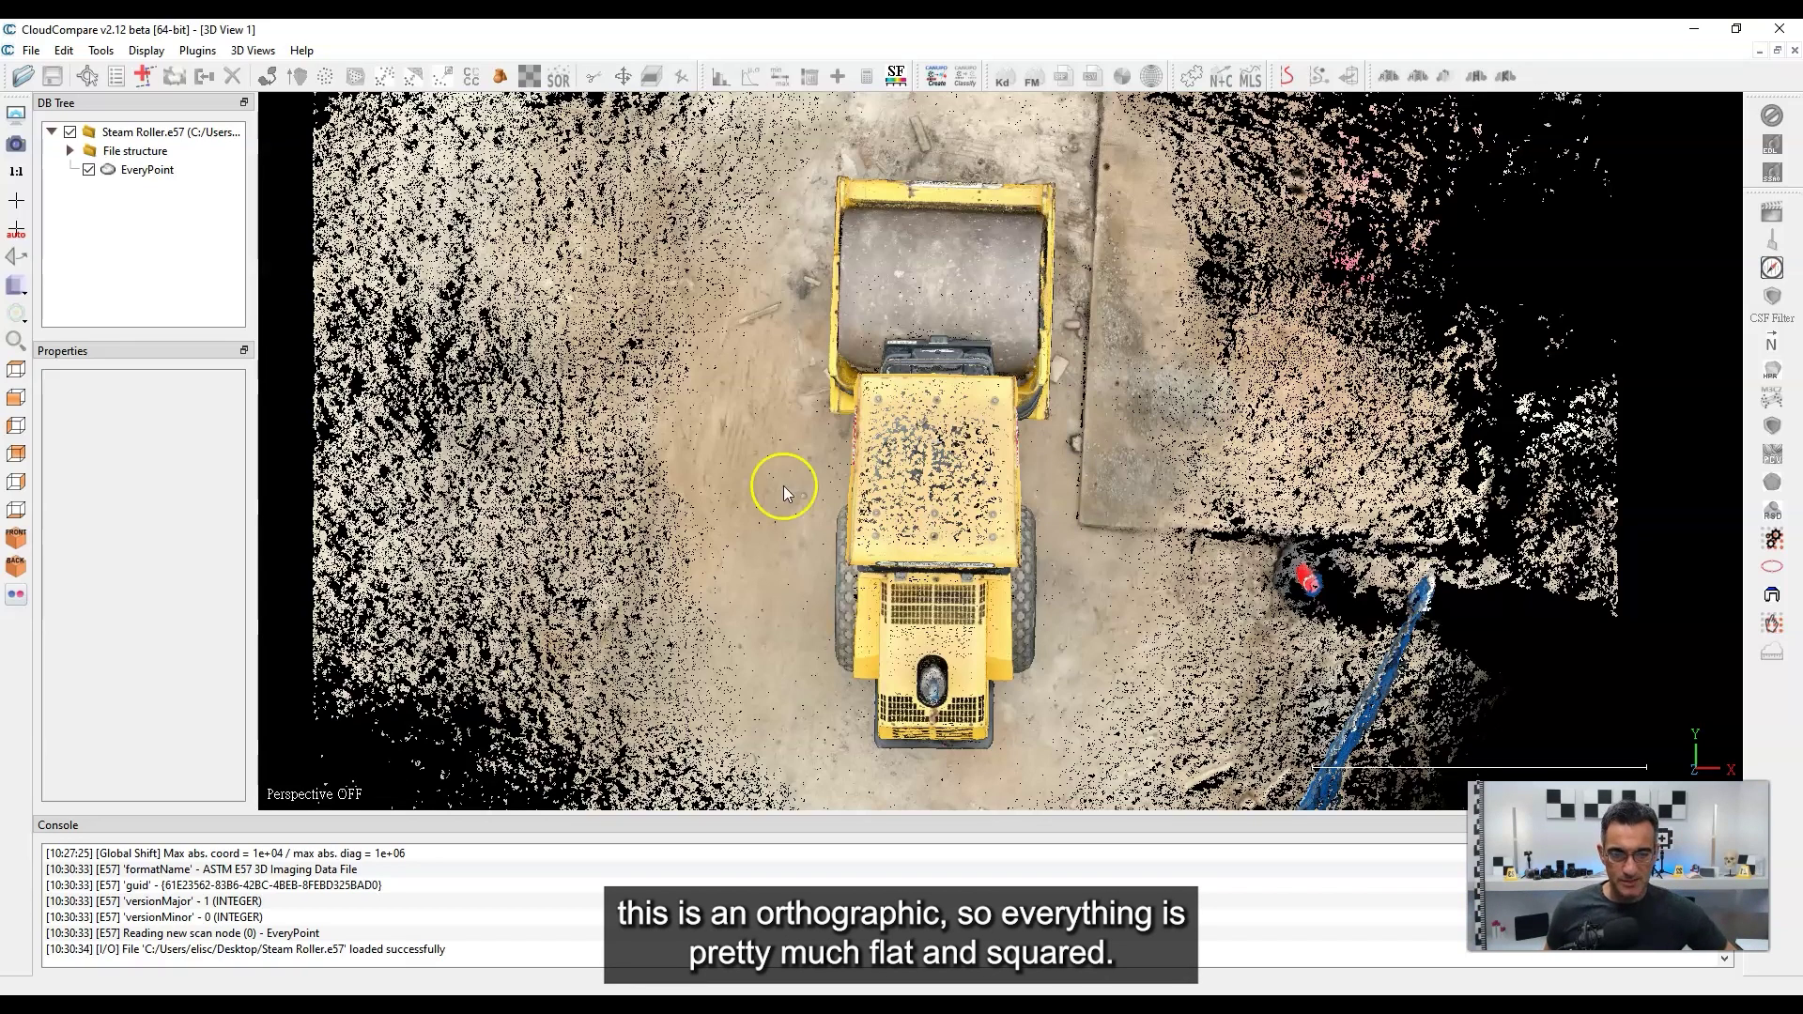
pyautogui.click(15, 297)
pyautogui.click(133, 308)
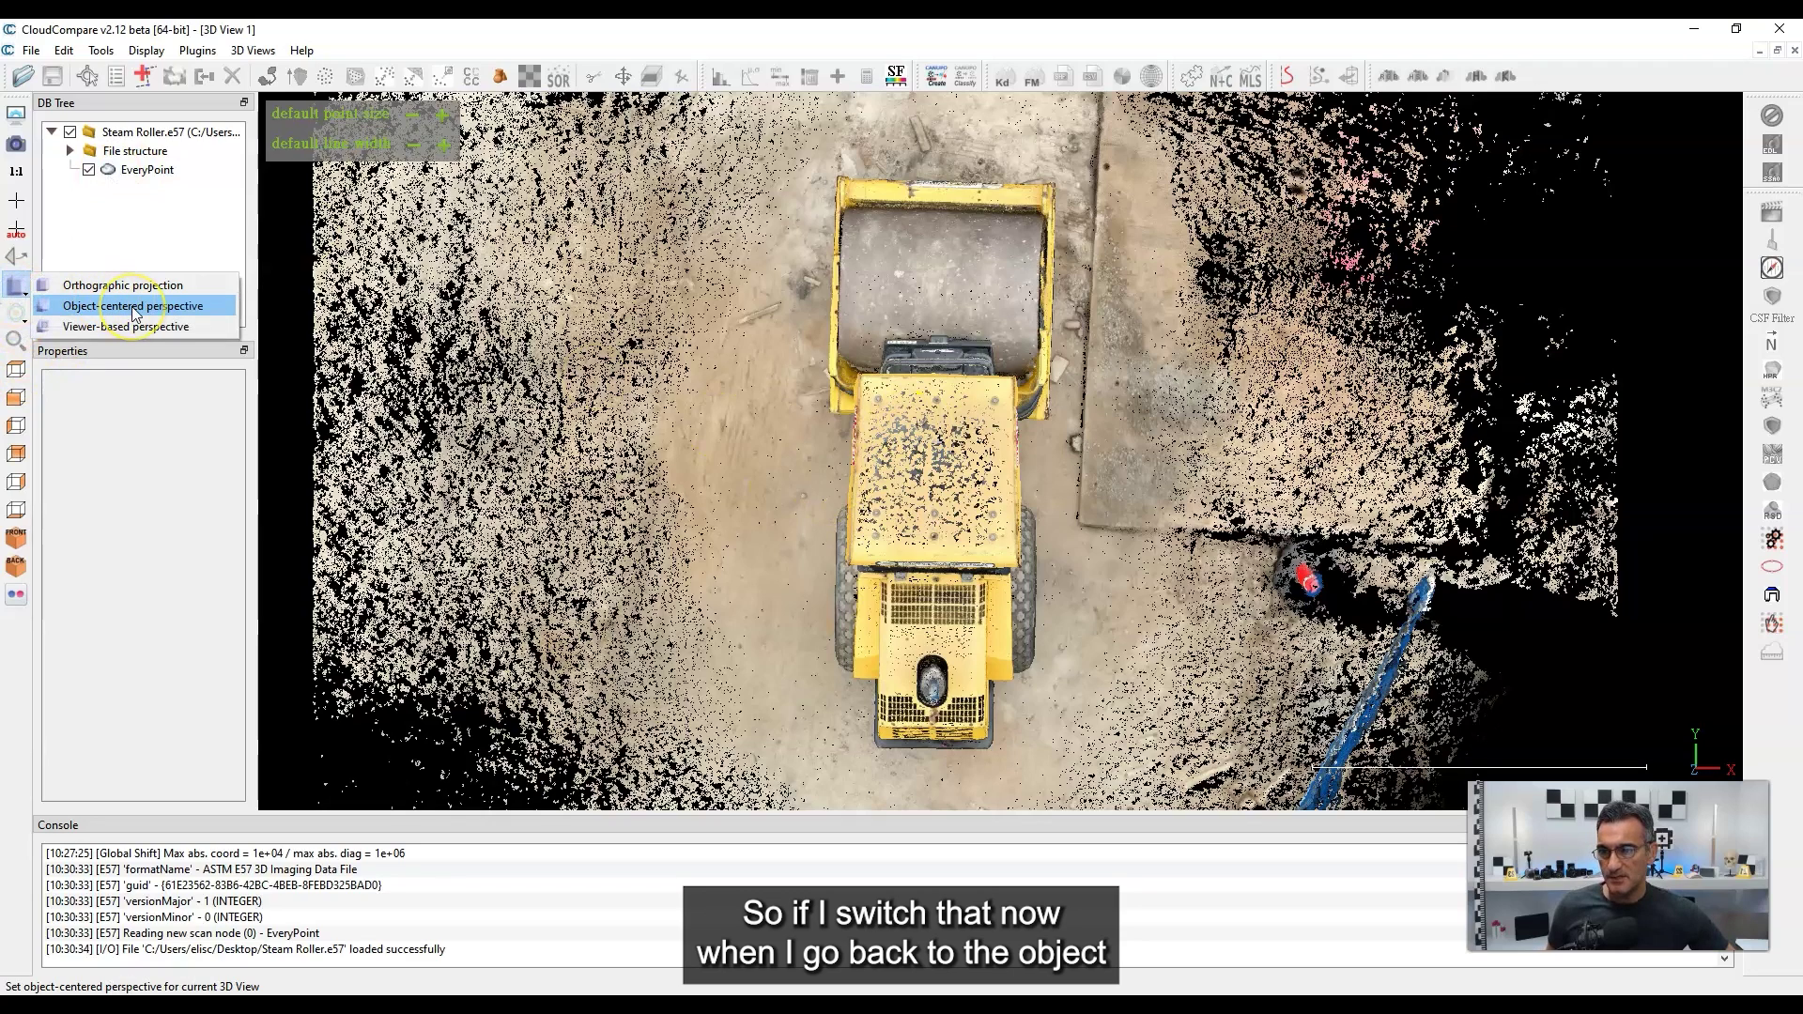
pyautogui.click(134, 307)
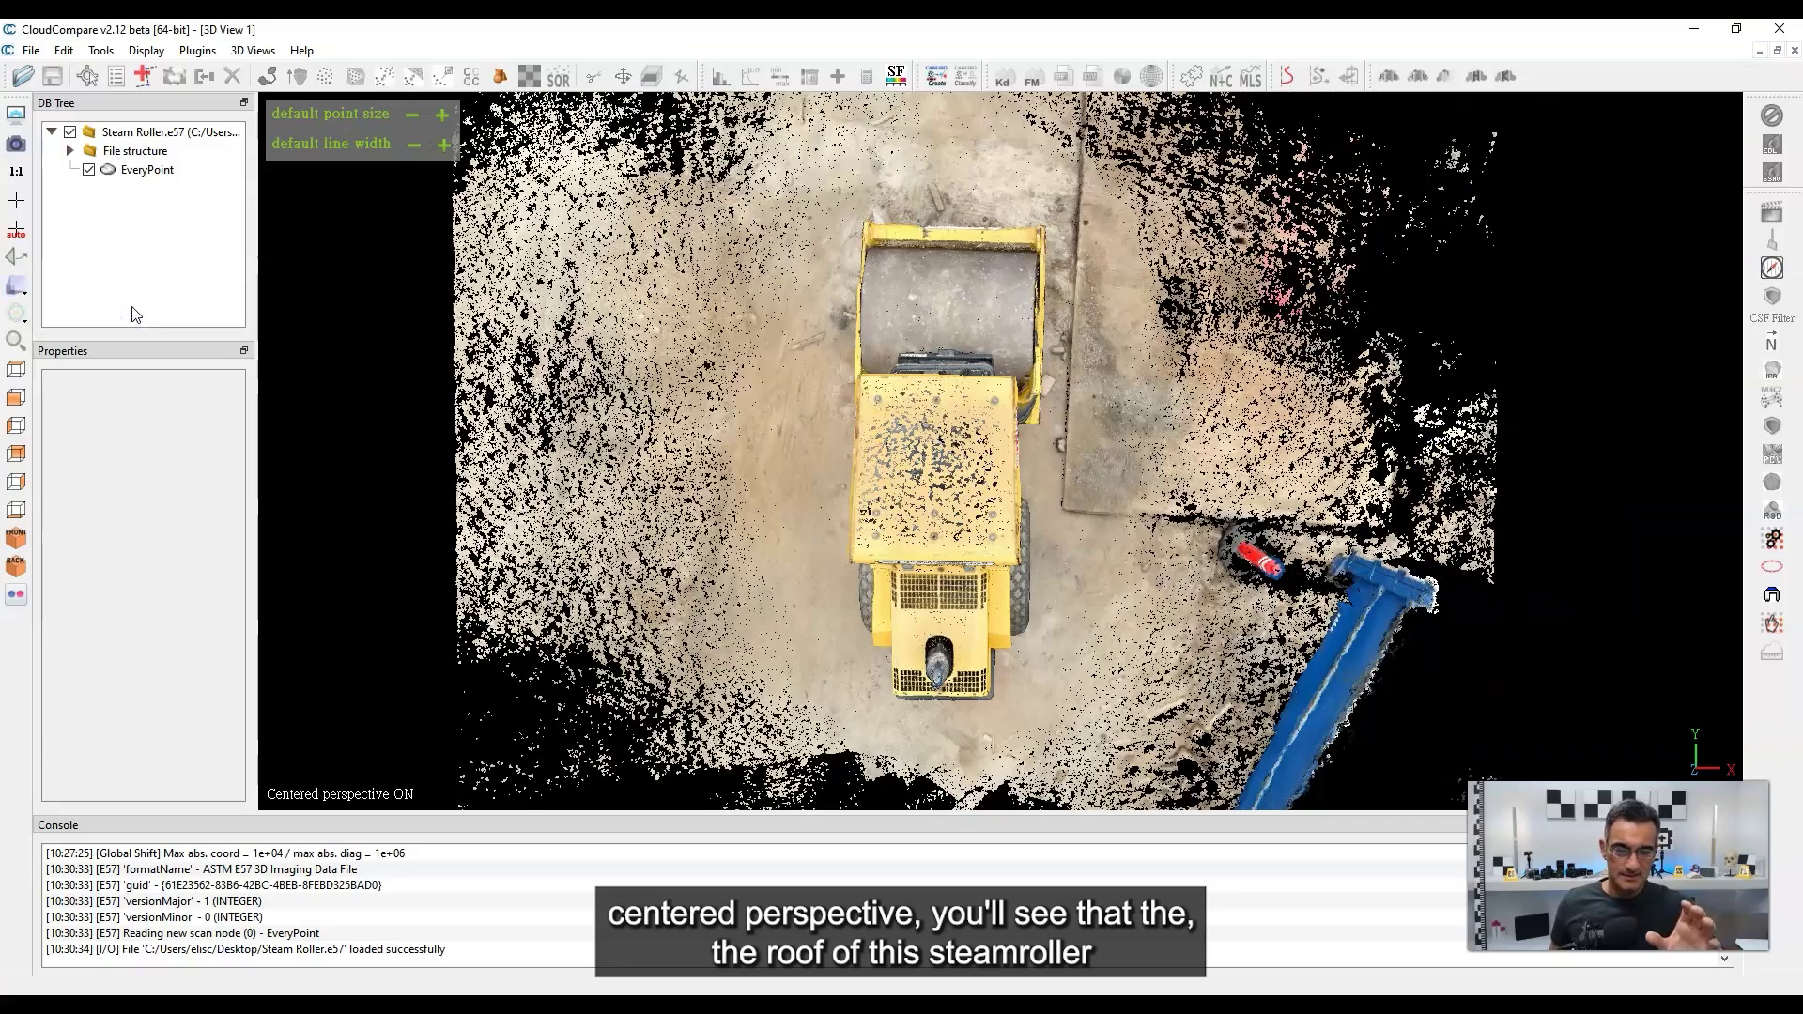
pyautogui.scroll(5, 583, 523)
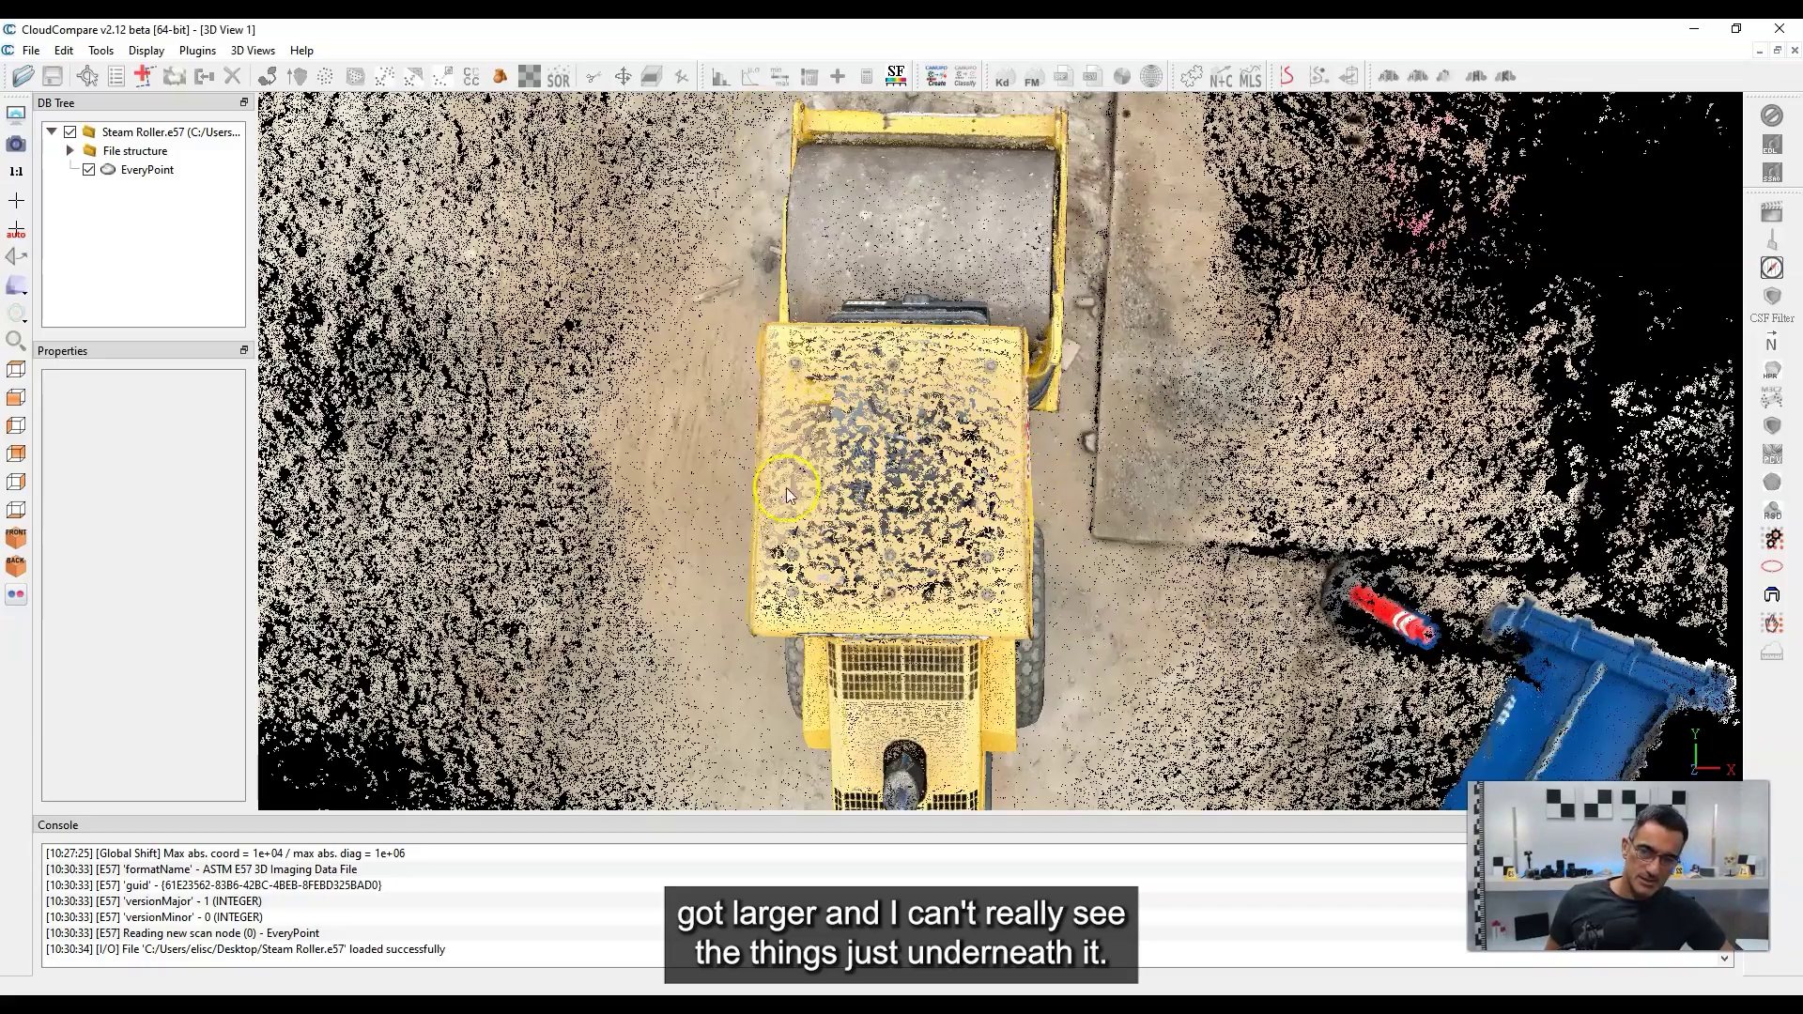
# Return the top view to orthographic projection.
pyautogui.click(18, 288)
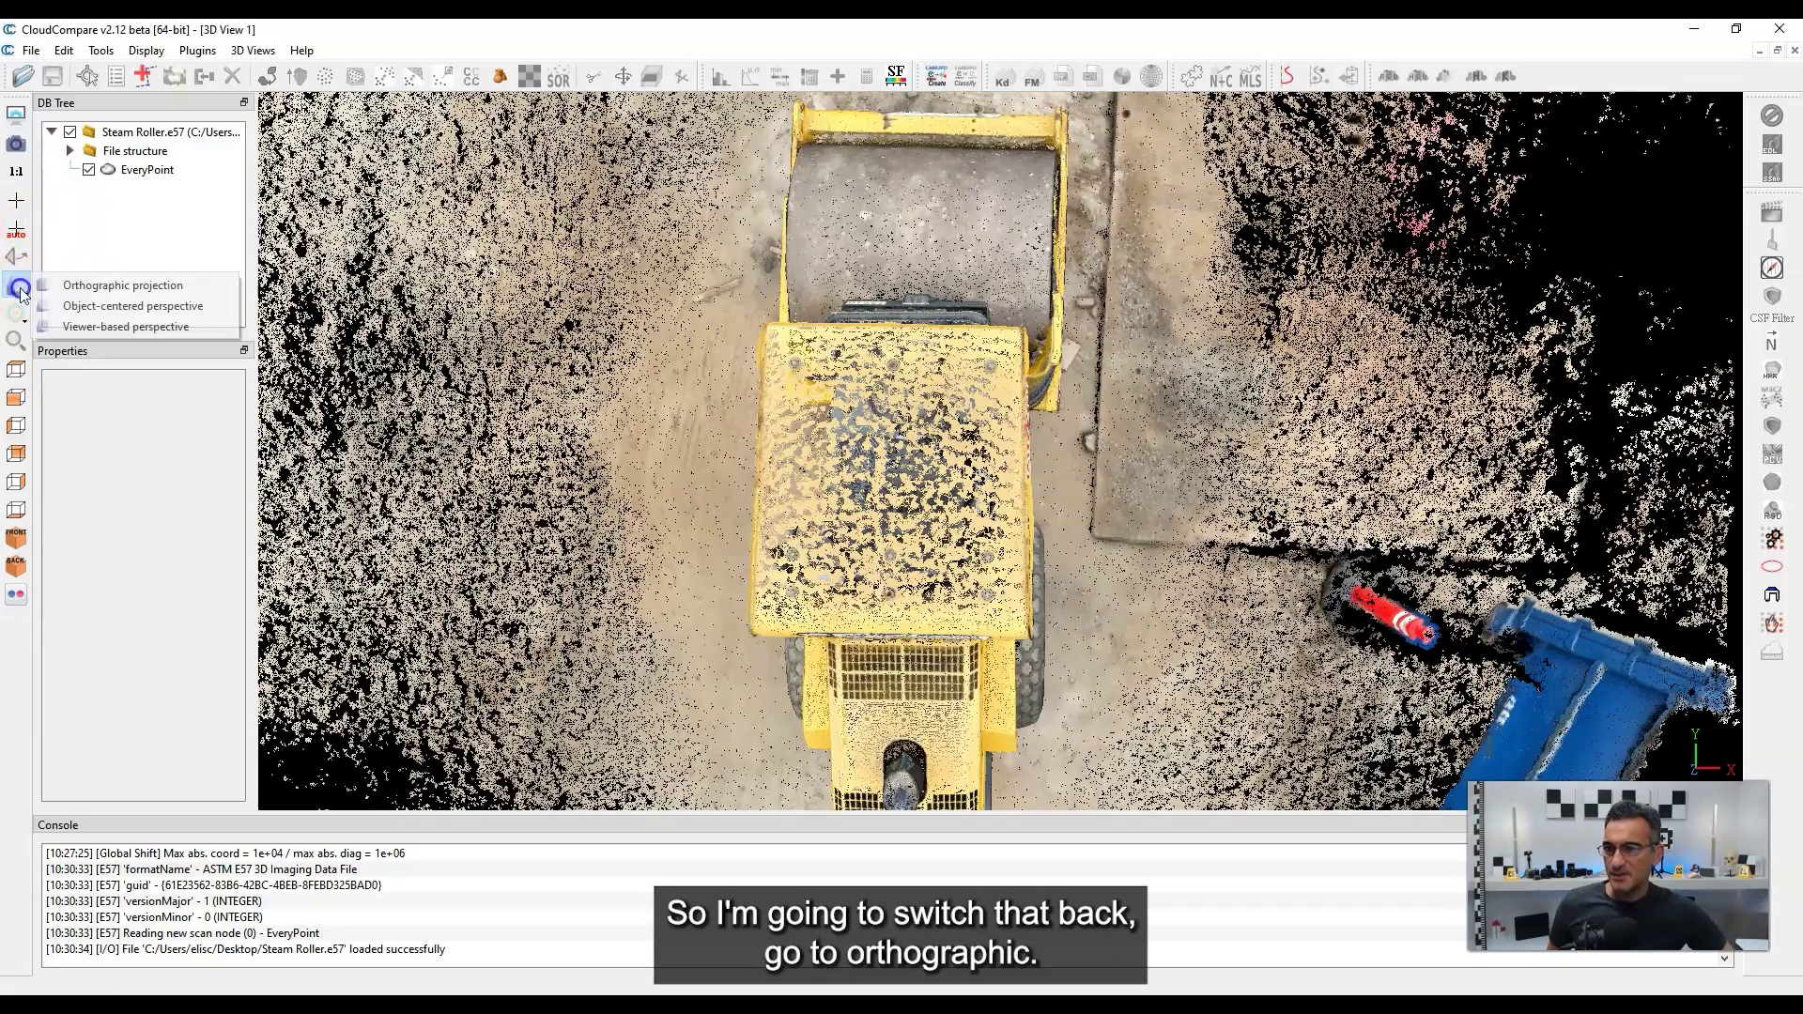
pyautogui.click(132, 285)
pyautogui.scroll(-3, 880, 470)
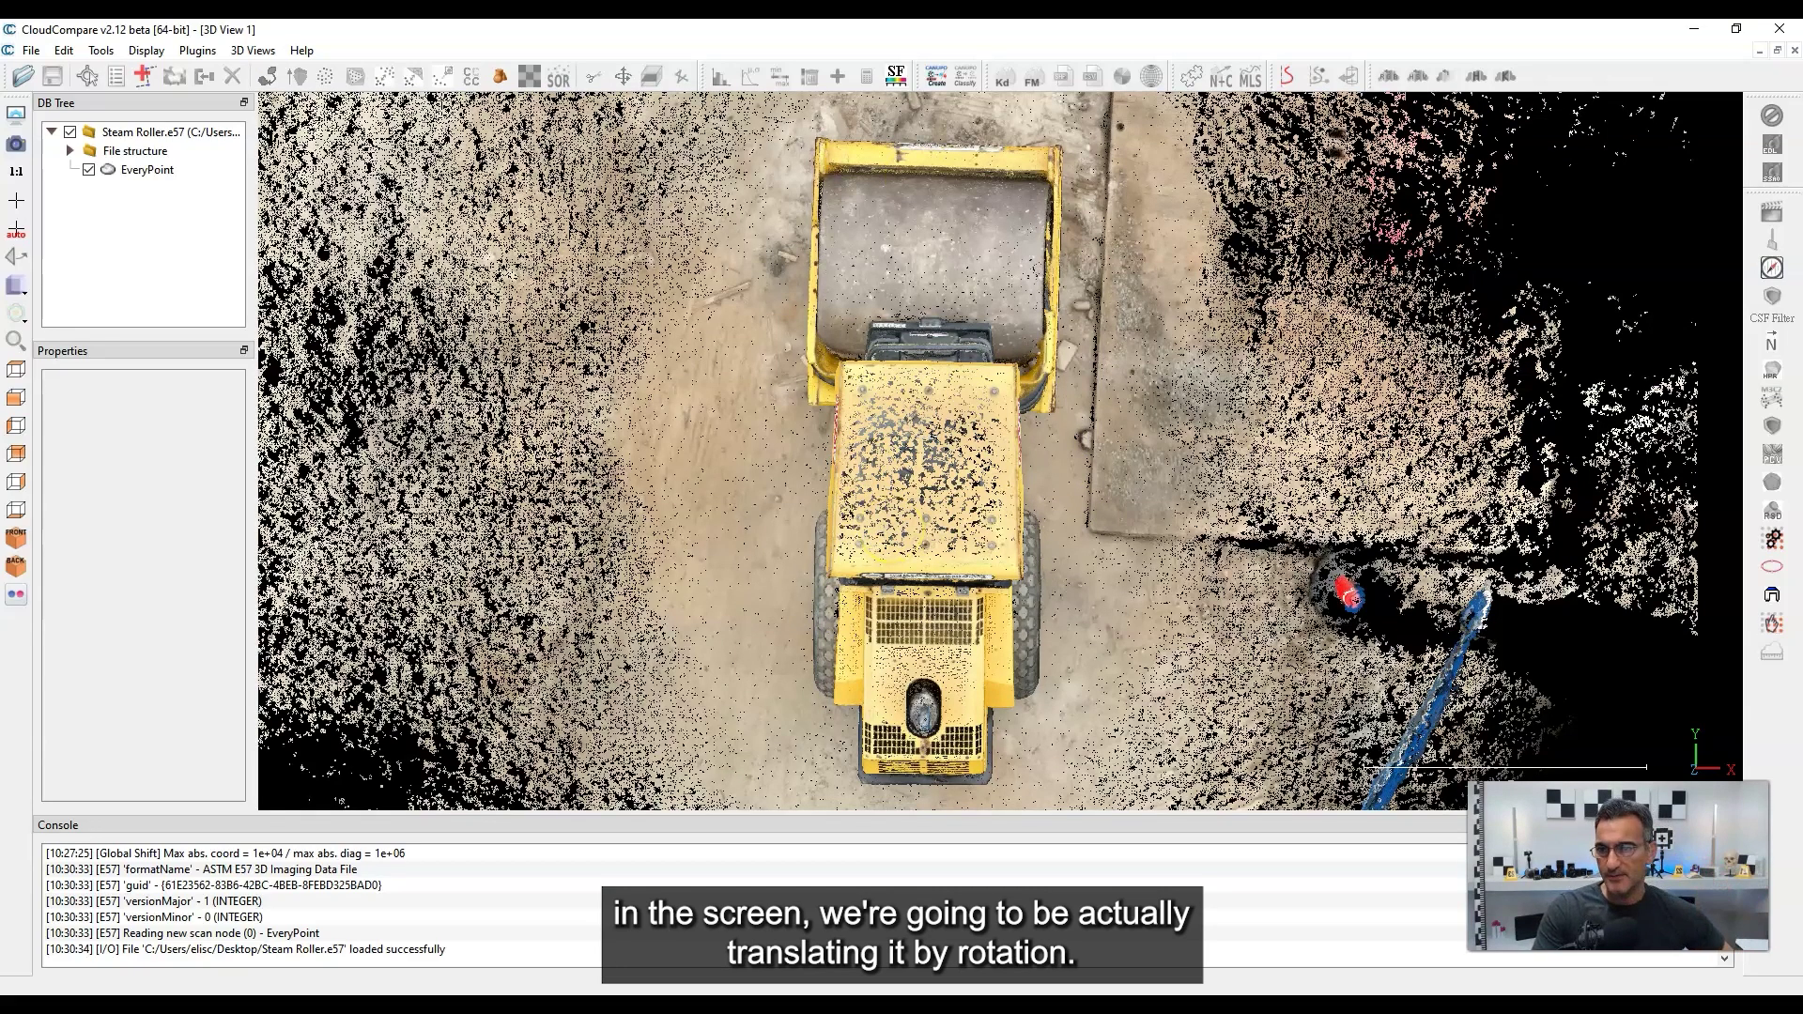
# Rename the EveryPoint cloud to 'Steam Roller' and launch Translate/Rotate on it.
pyautogui.doubleClick(148, 173)
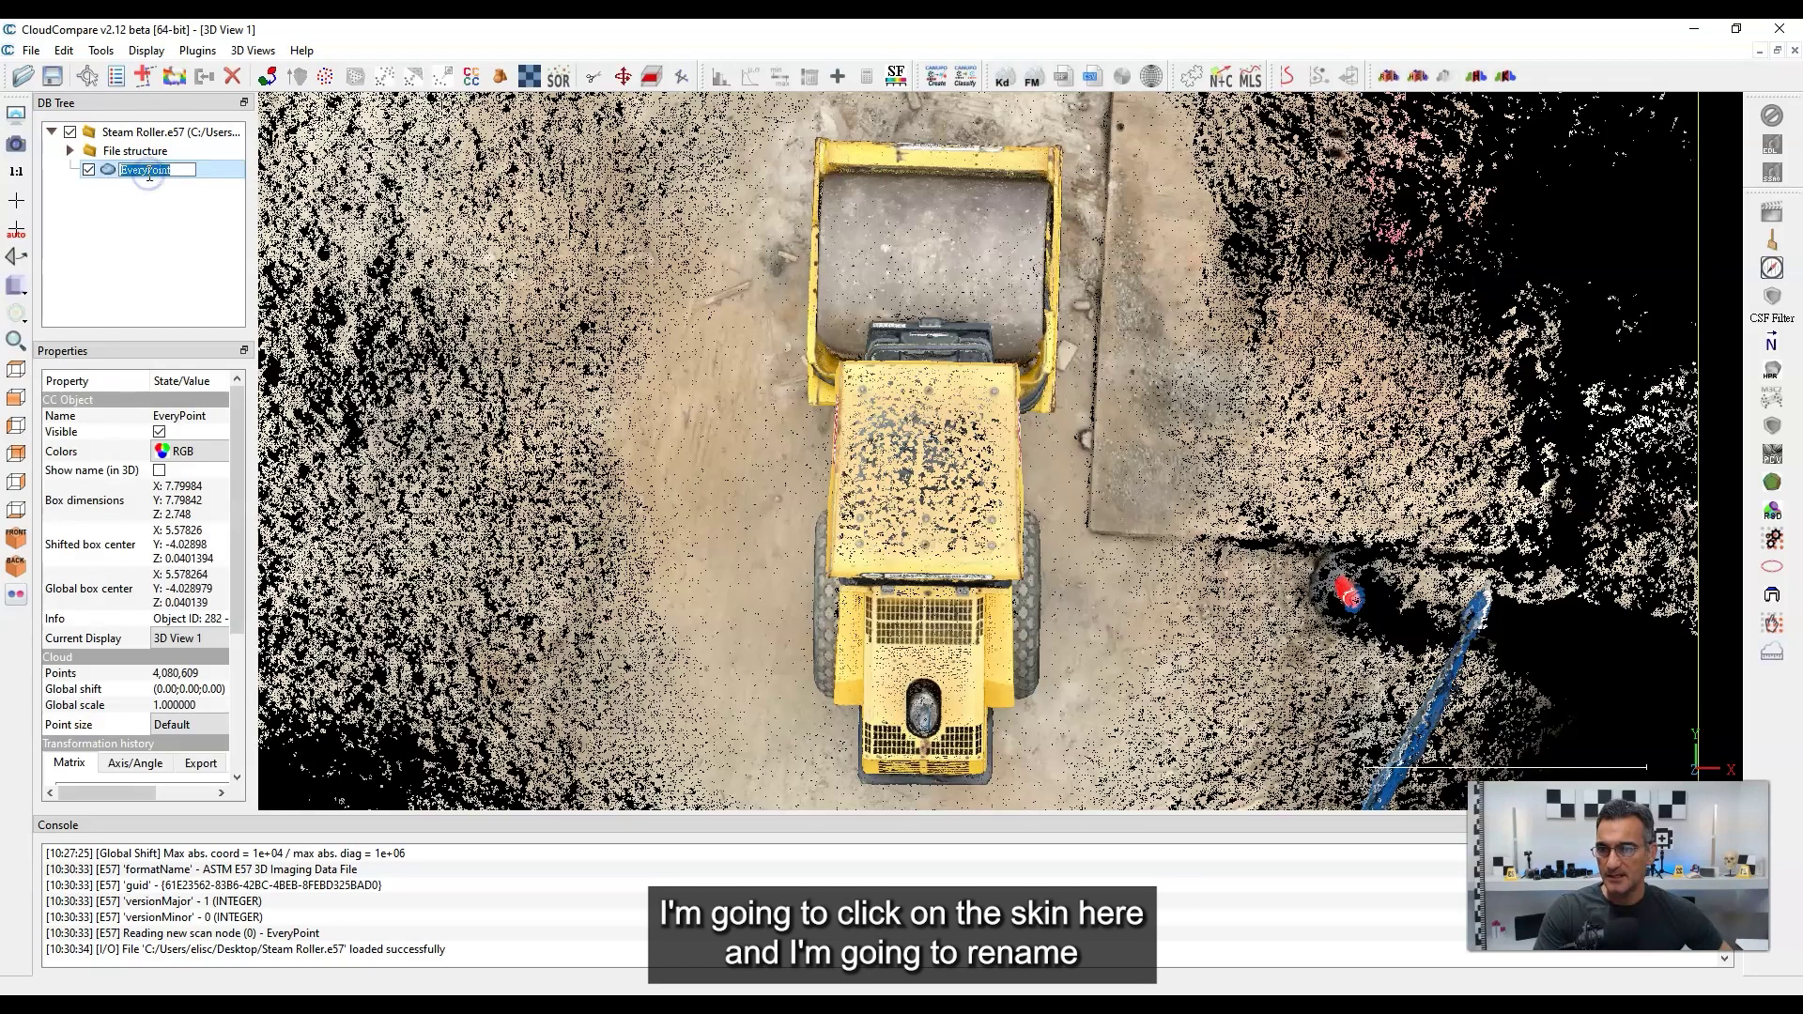
pyautogui.write('Steam Ro')
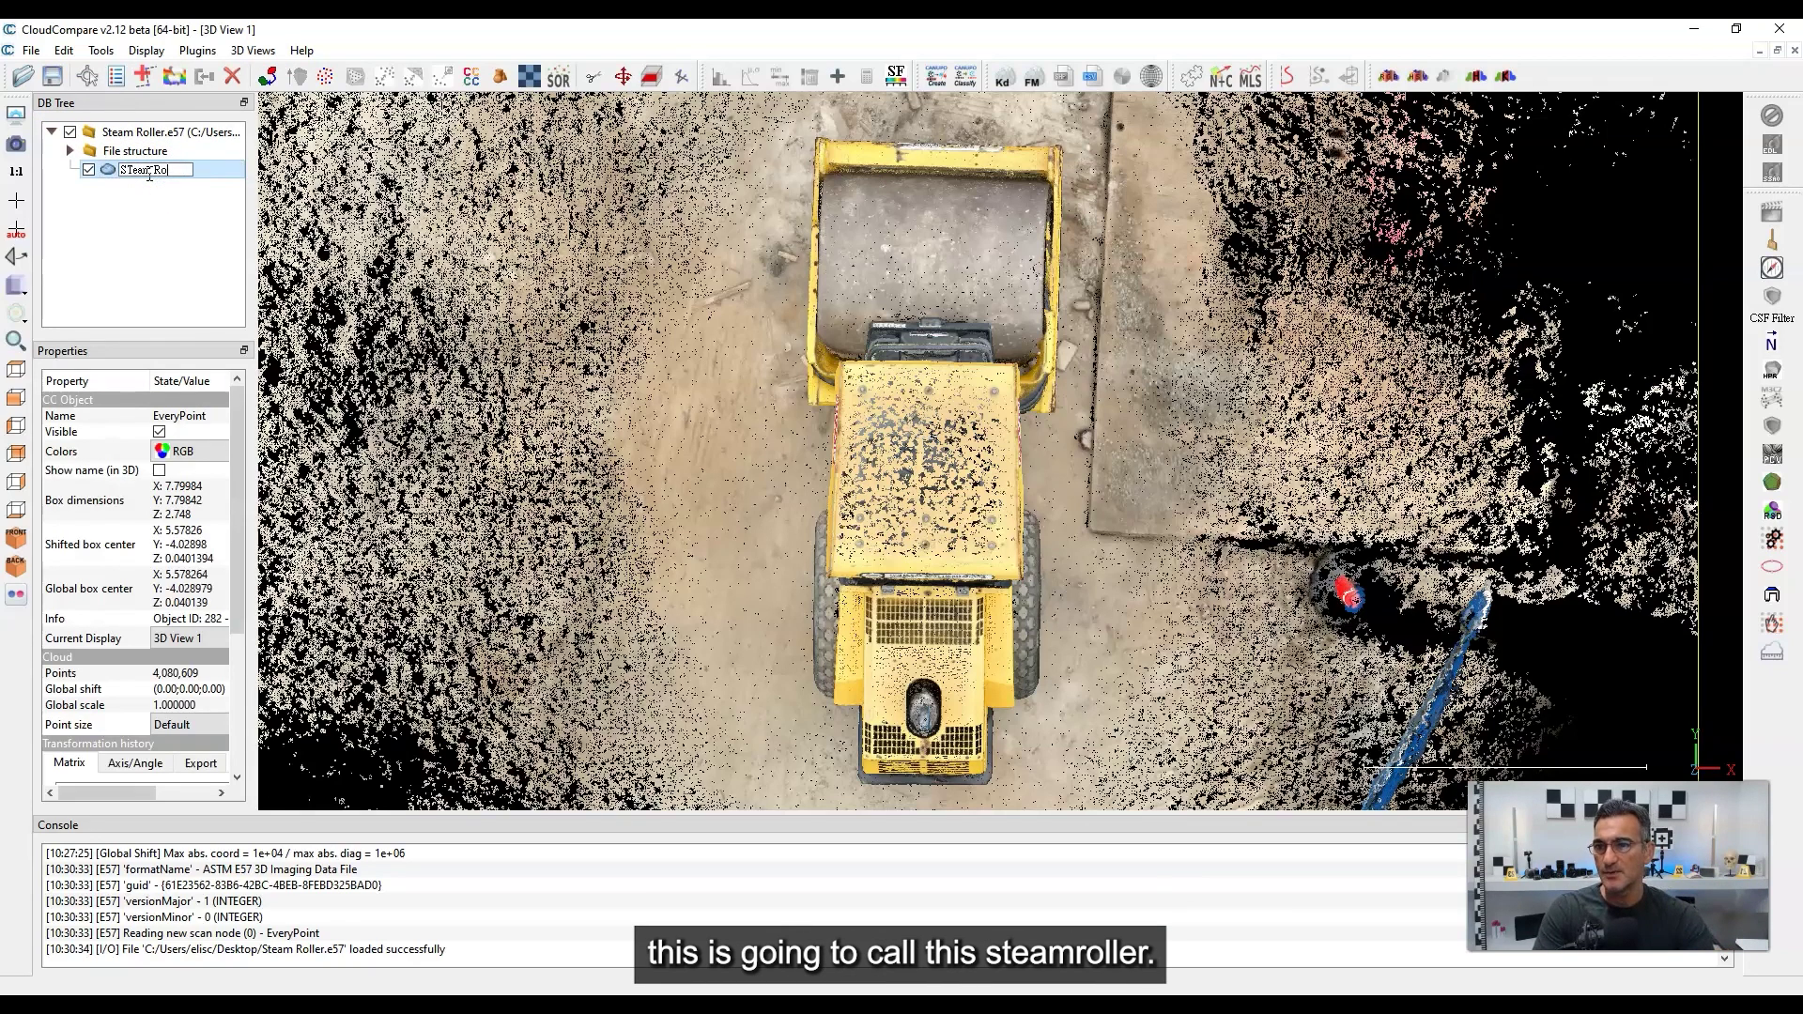
pyautogui.write('ller')
pyautogui.press('Return')
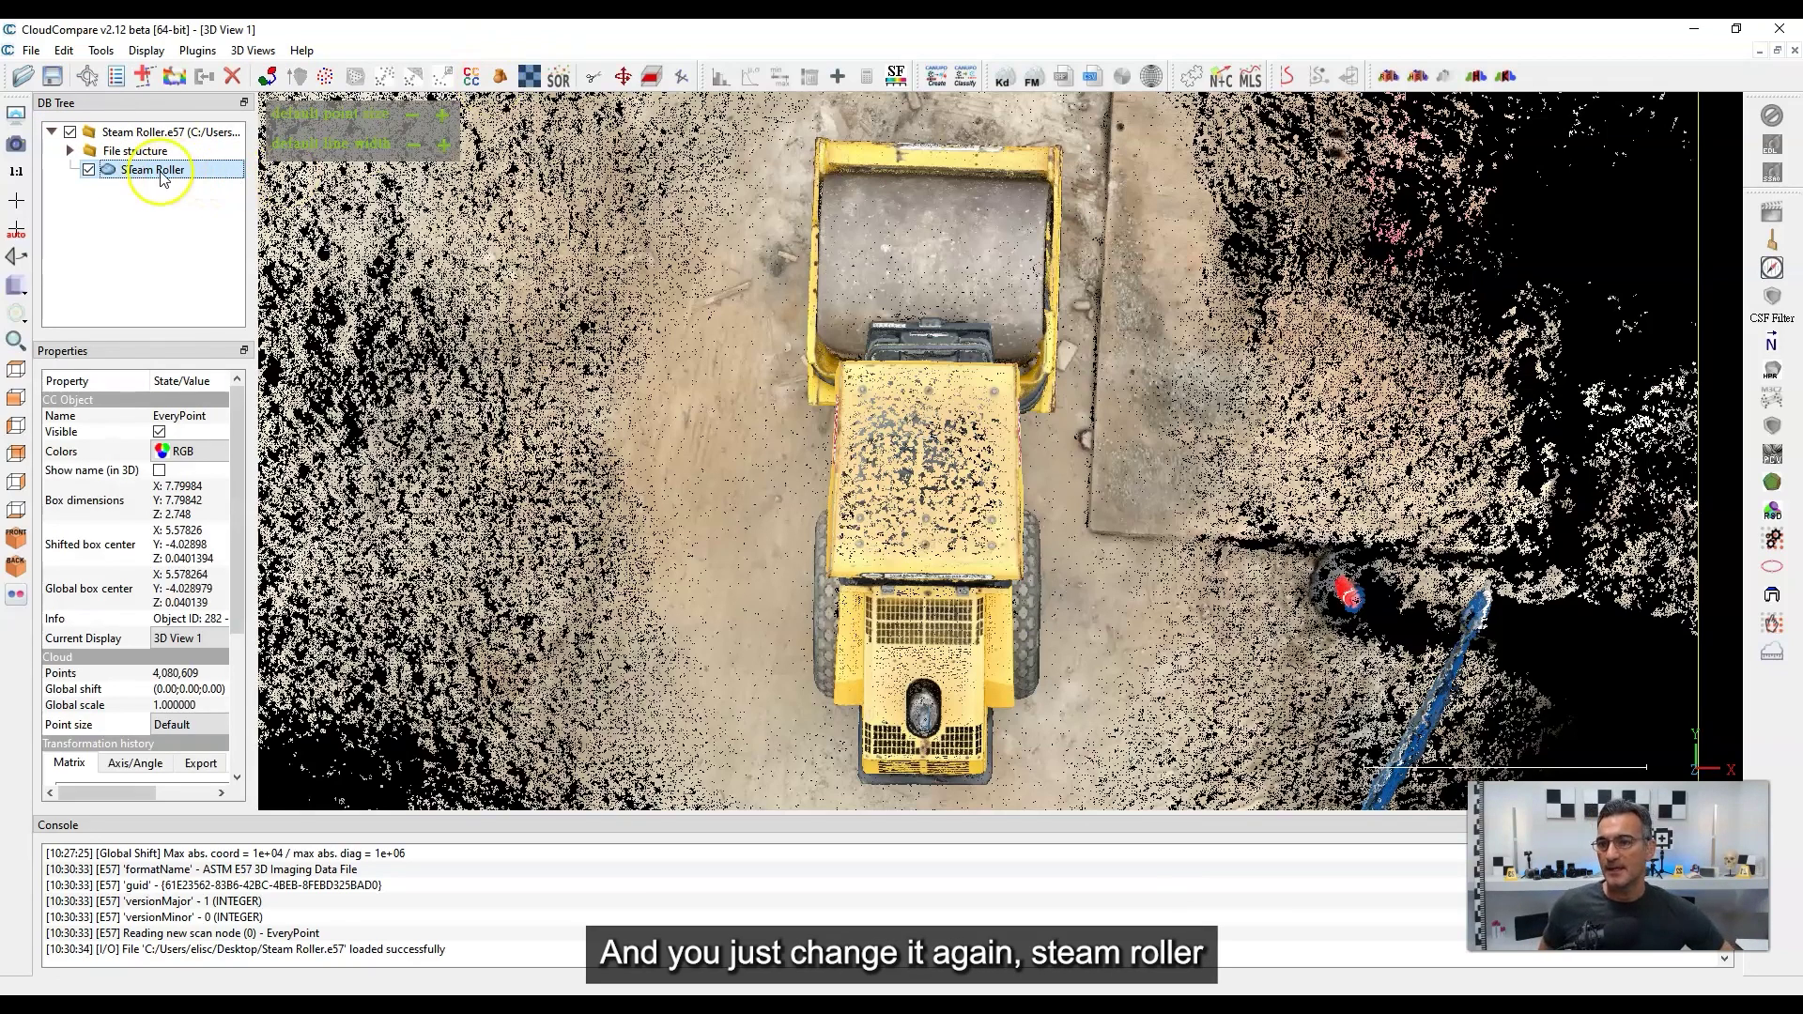
pyautogui.doubleClick(160, 173)
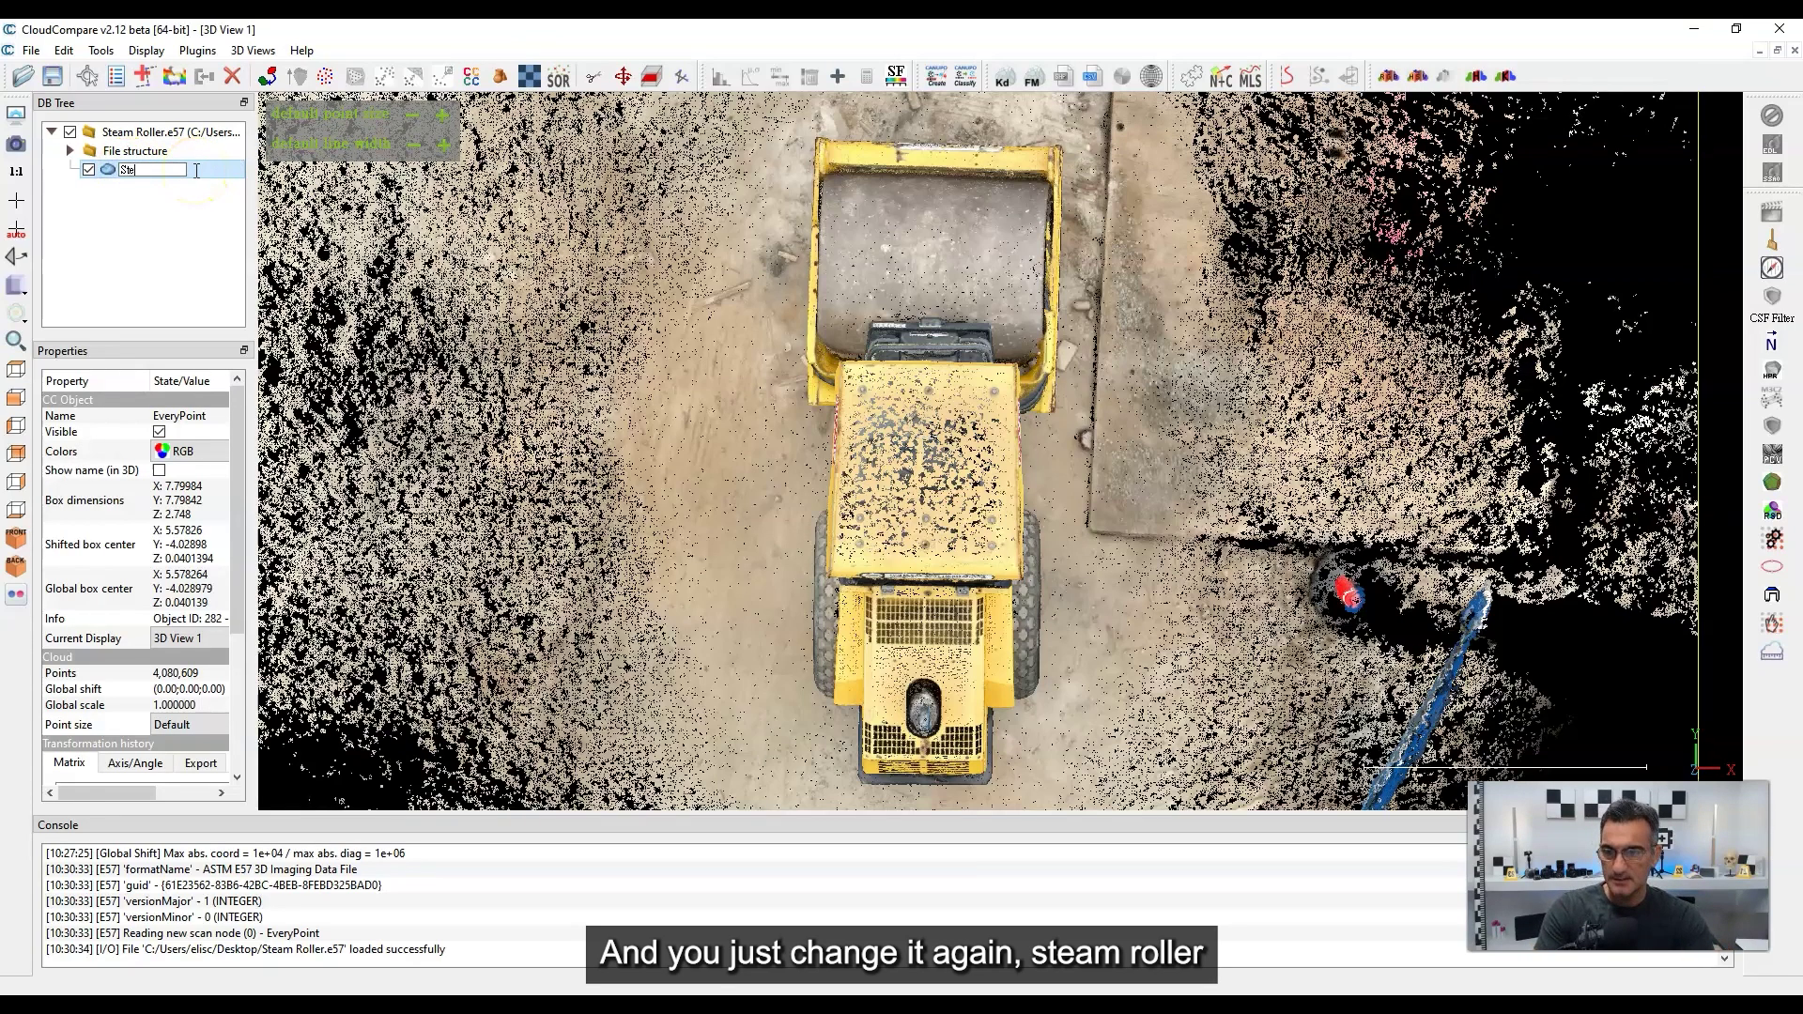
pyautogui.write('Steam Roller')
pyautogui.press('Return')
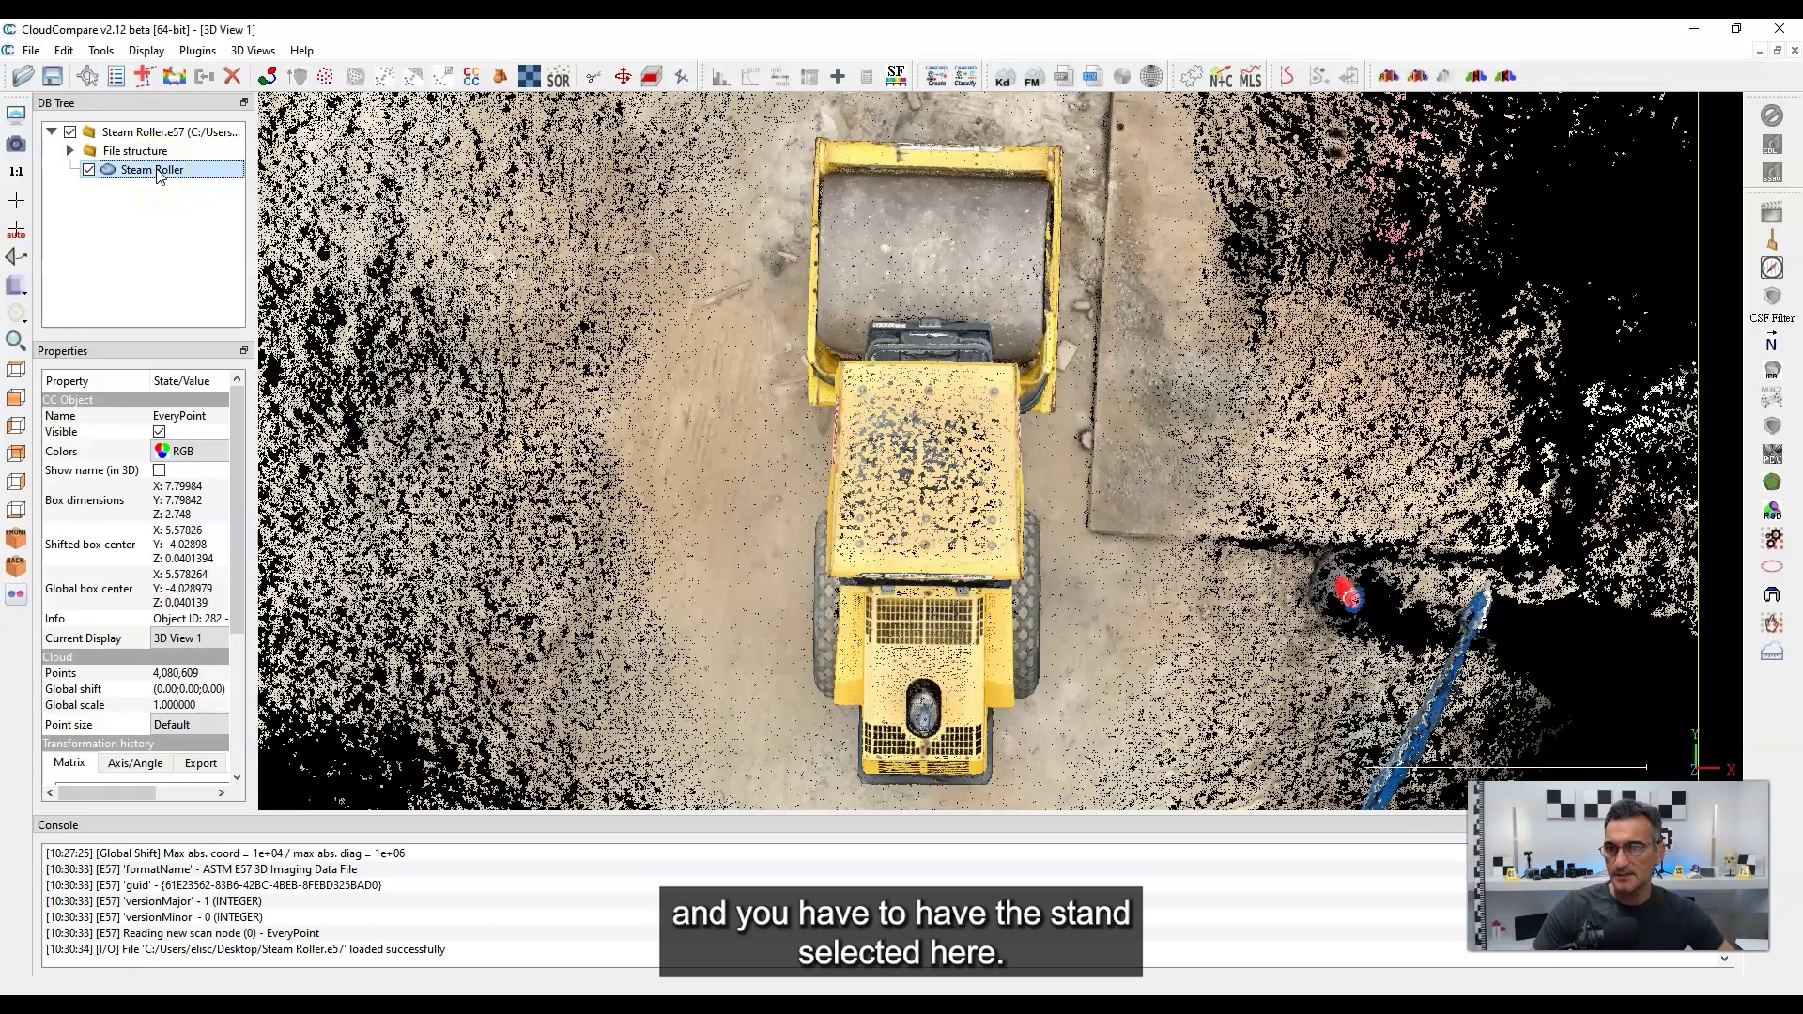
pyautogui.click(625, 78)
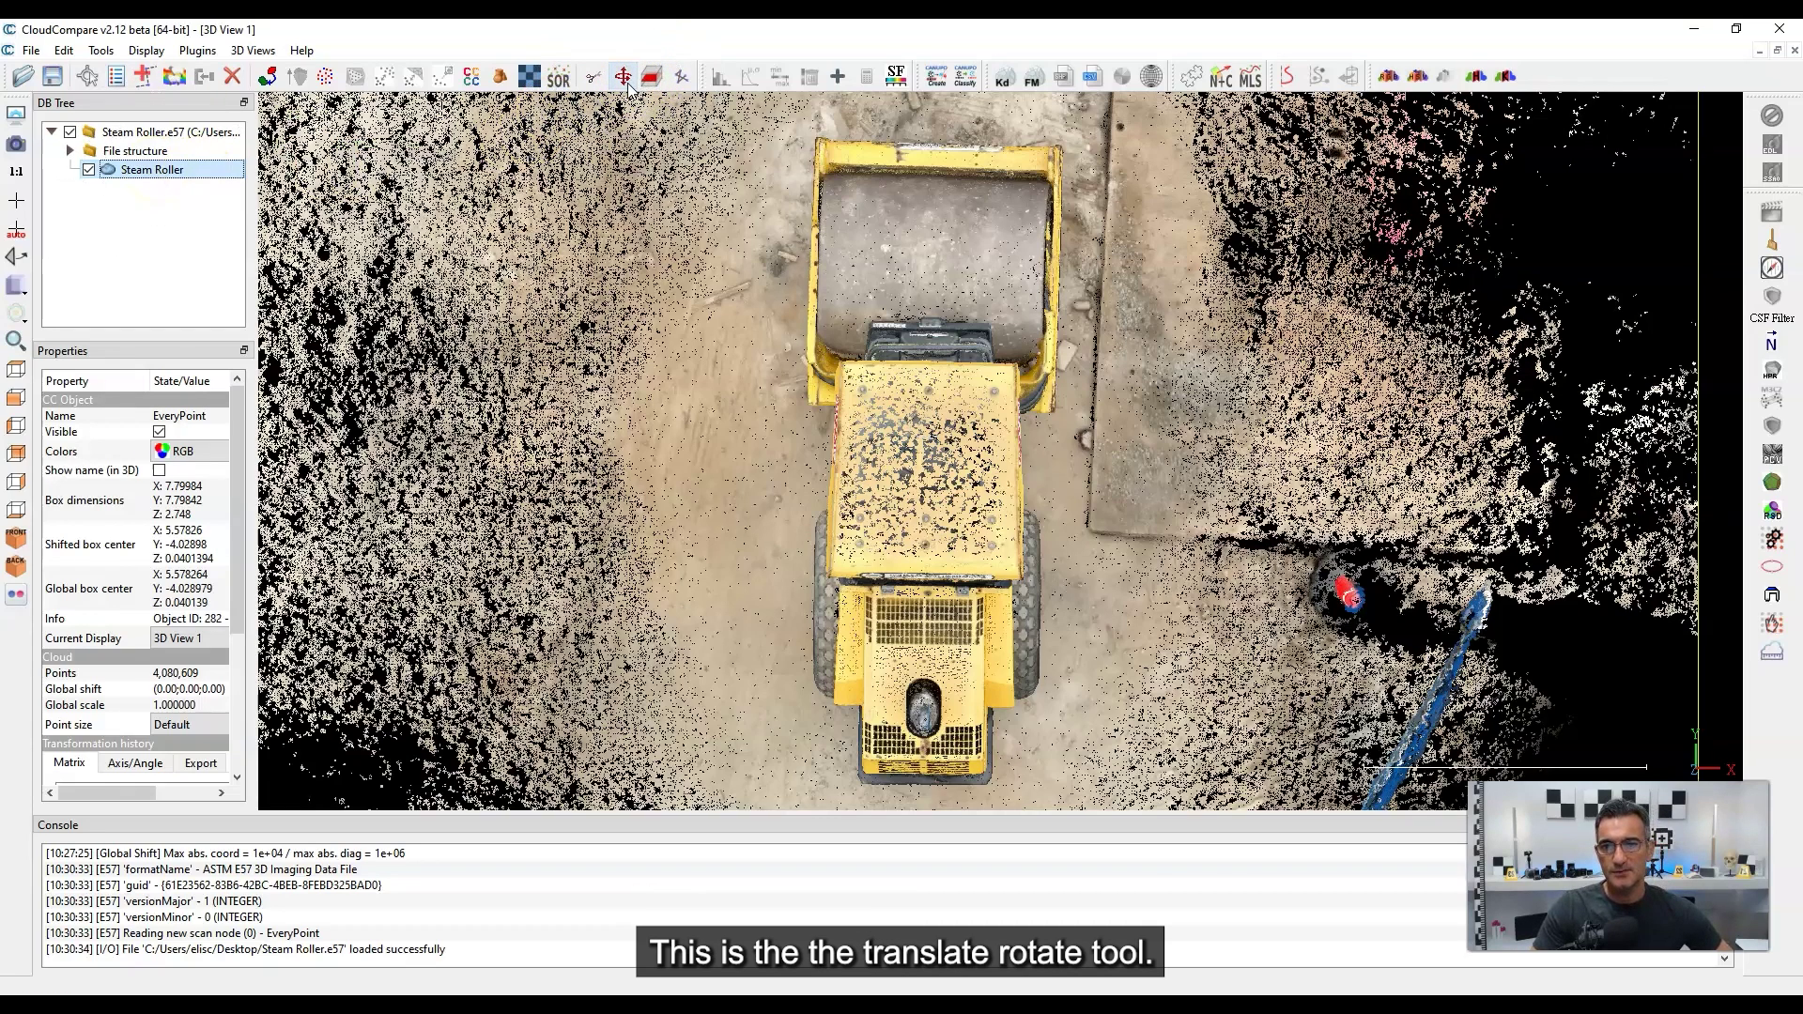
pyautogui.click(625, 78)
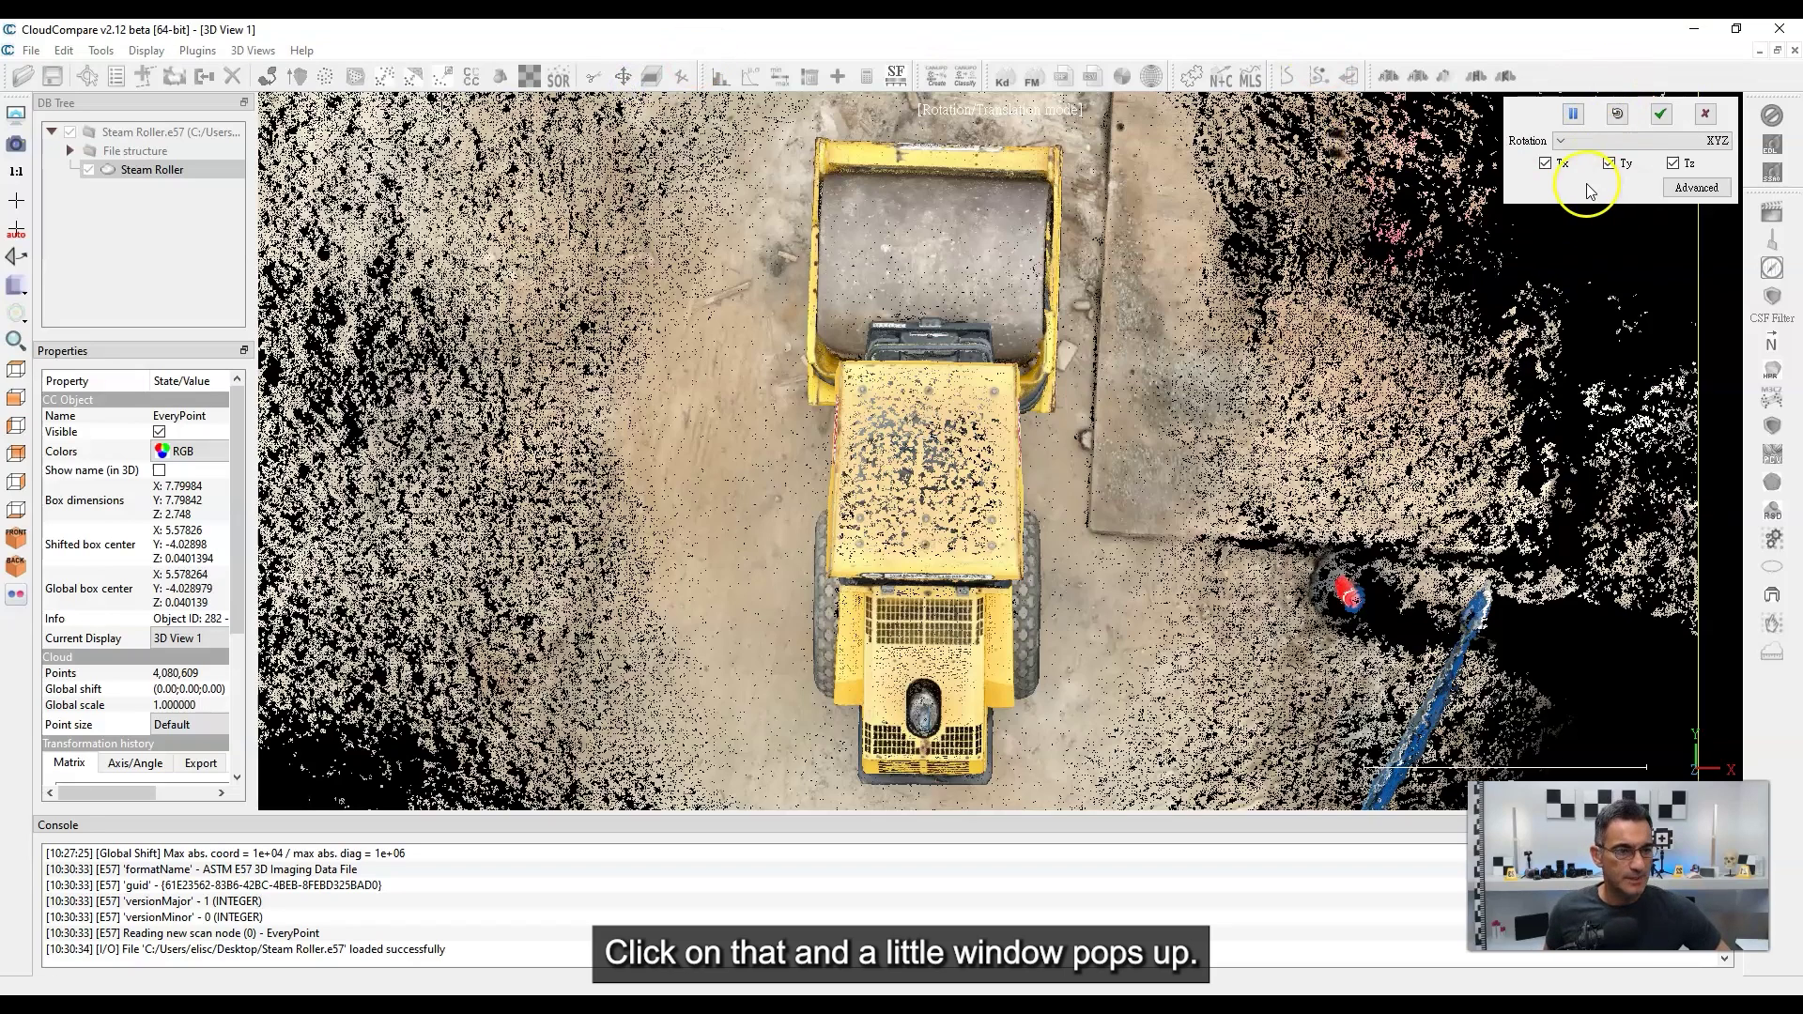
pyautogui.click(1634, 143)
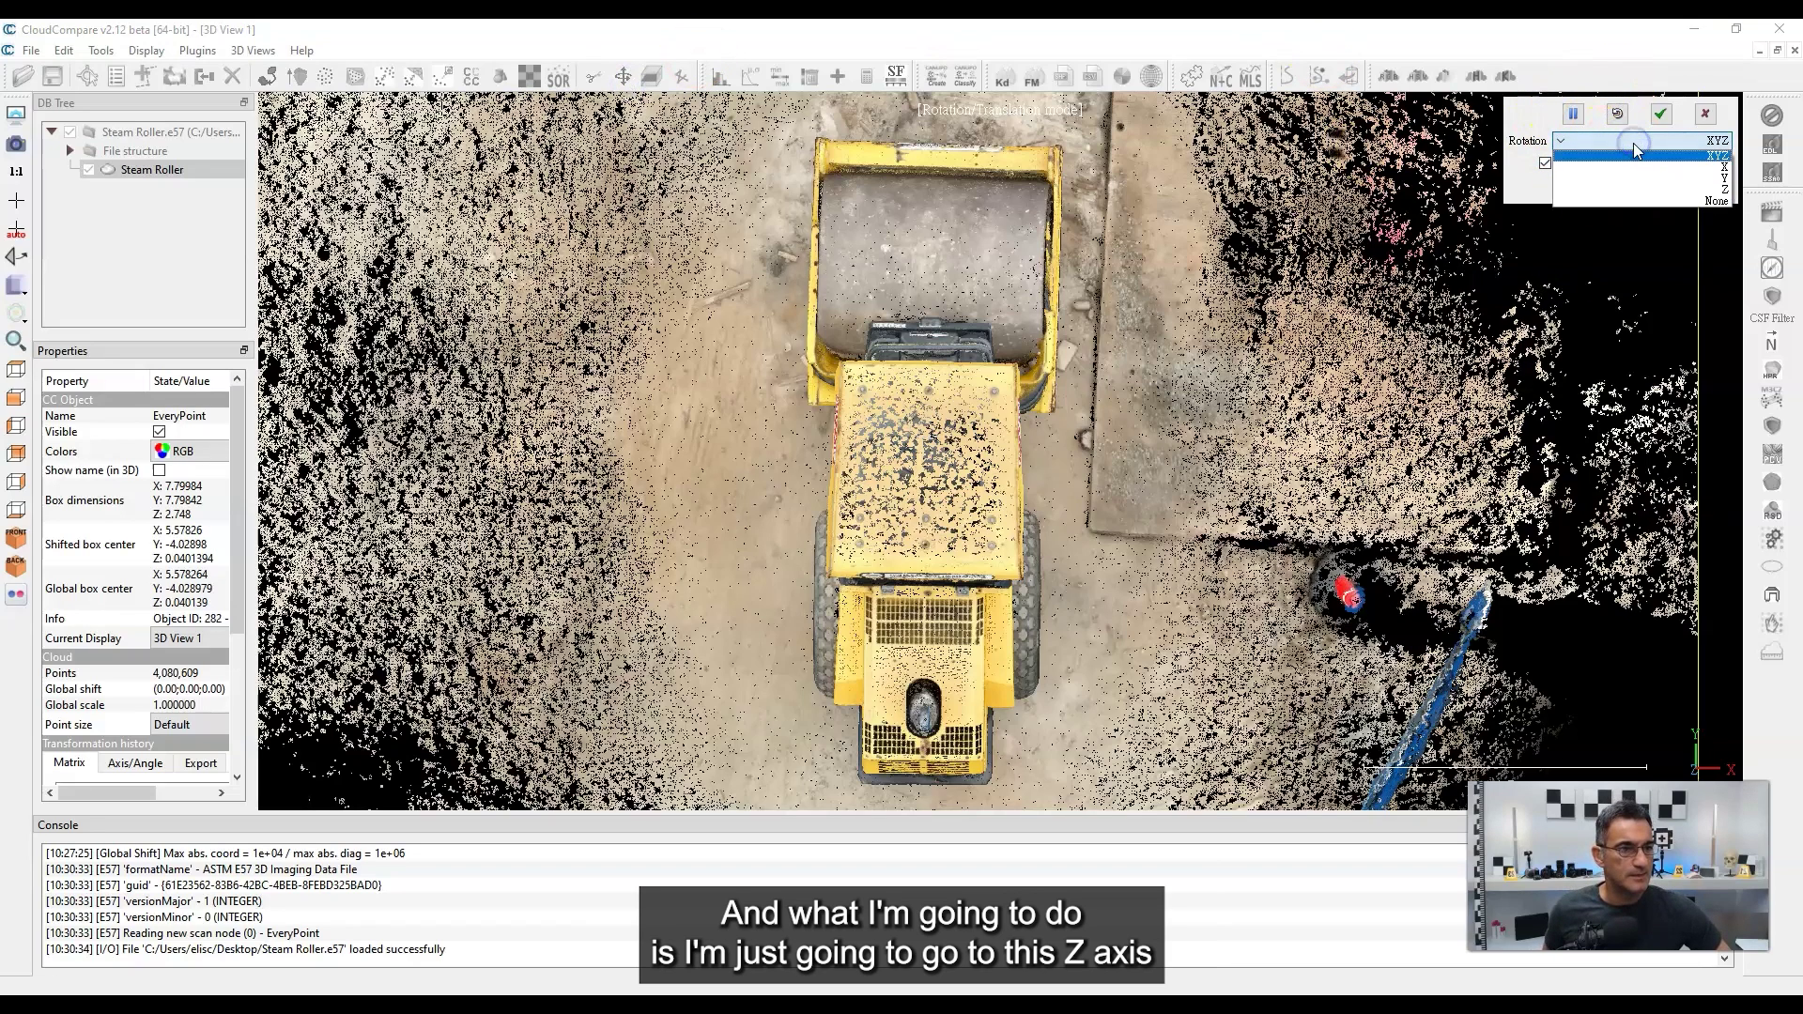
pyautogui.click(1637, 193)
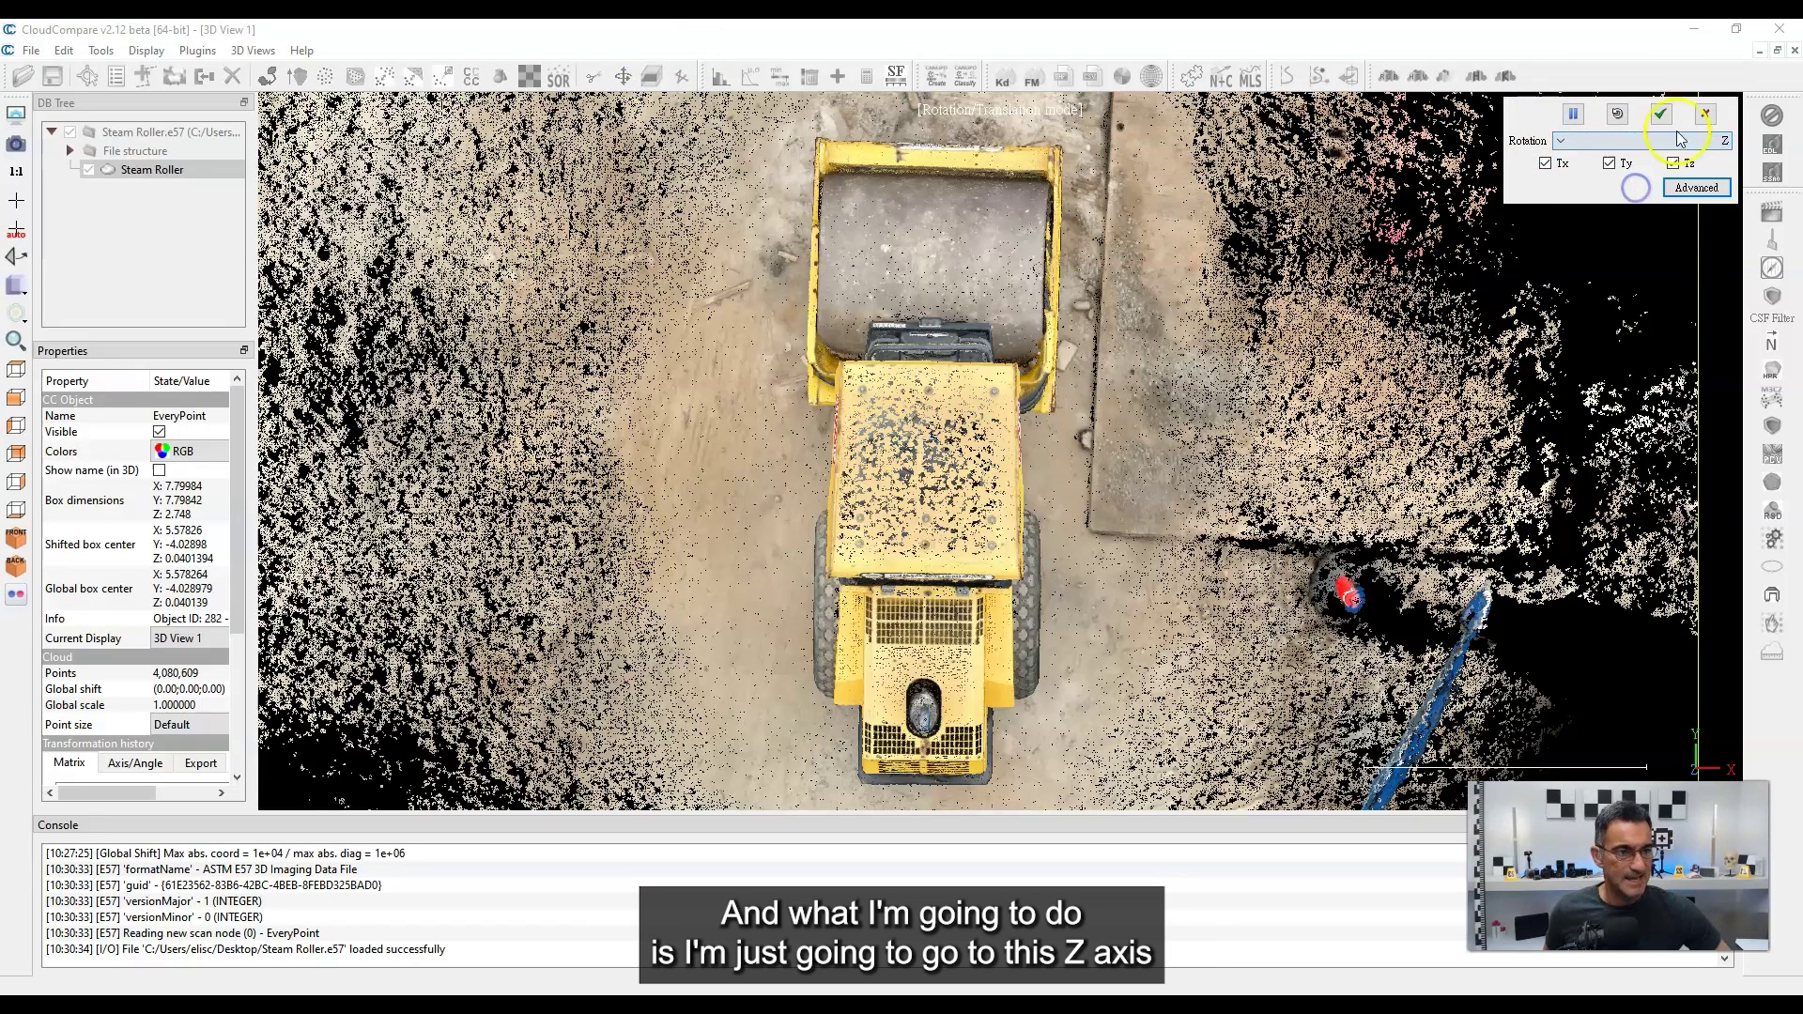
pyautogui.click(1667, 141)
pyautogui.click(1675, 181)
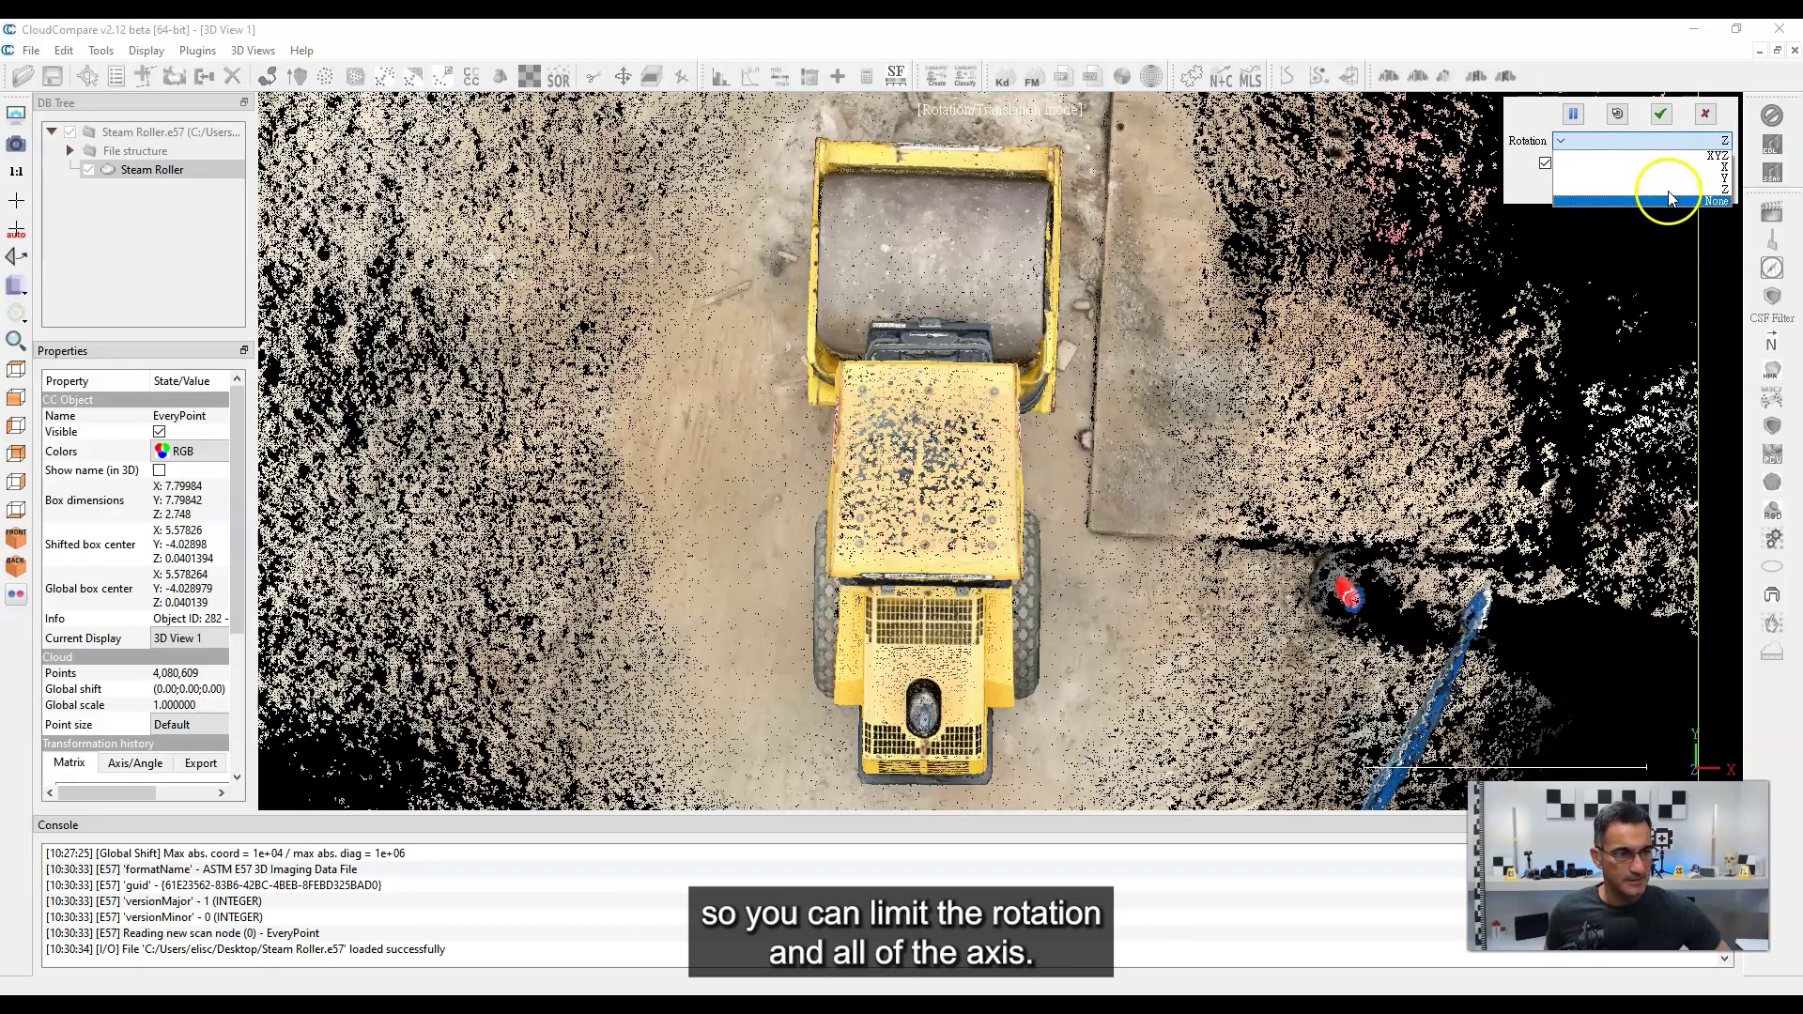
pyautogui.click(1667, 156)
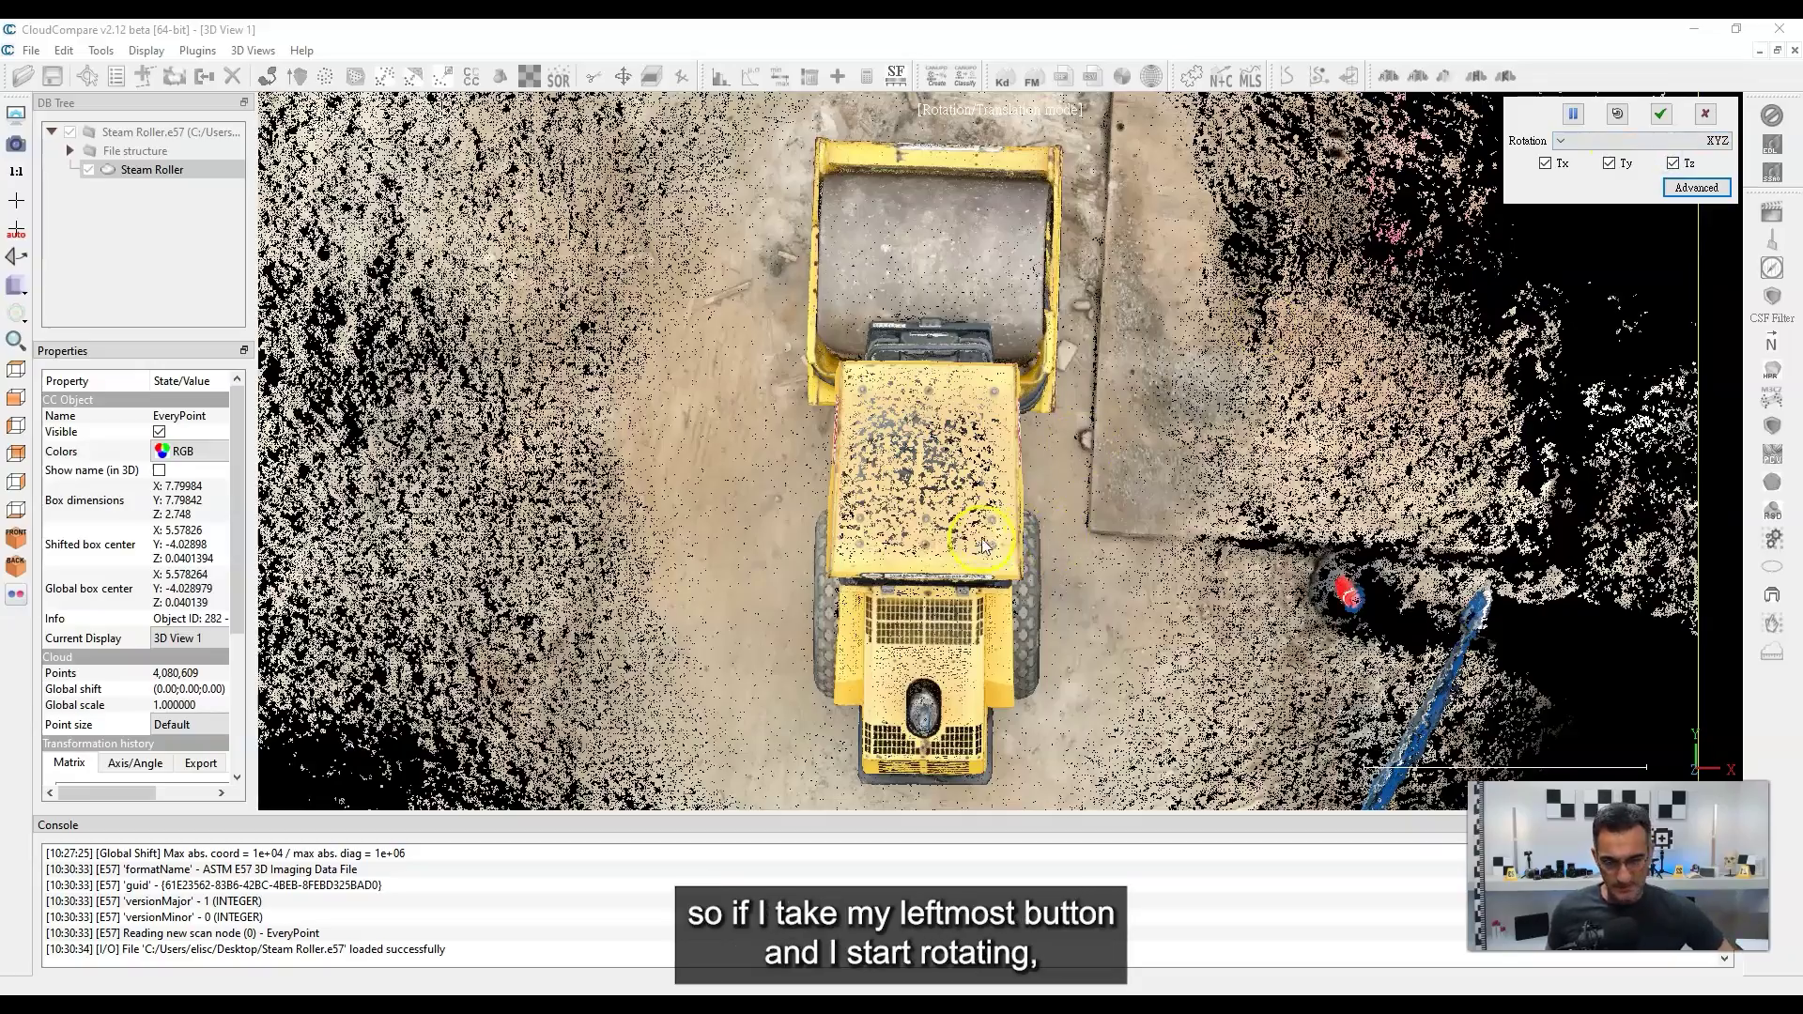
# Tumble the cloud freely until it tips over, pause, and check front and top views.
pyautogui.moveTo(1028, 568); pyautogui.dragTo(1017, 516)
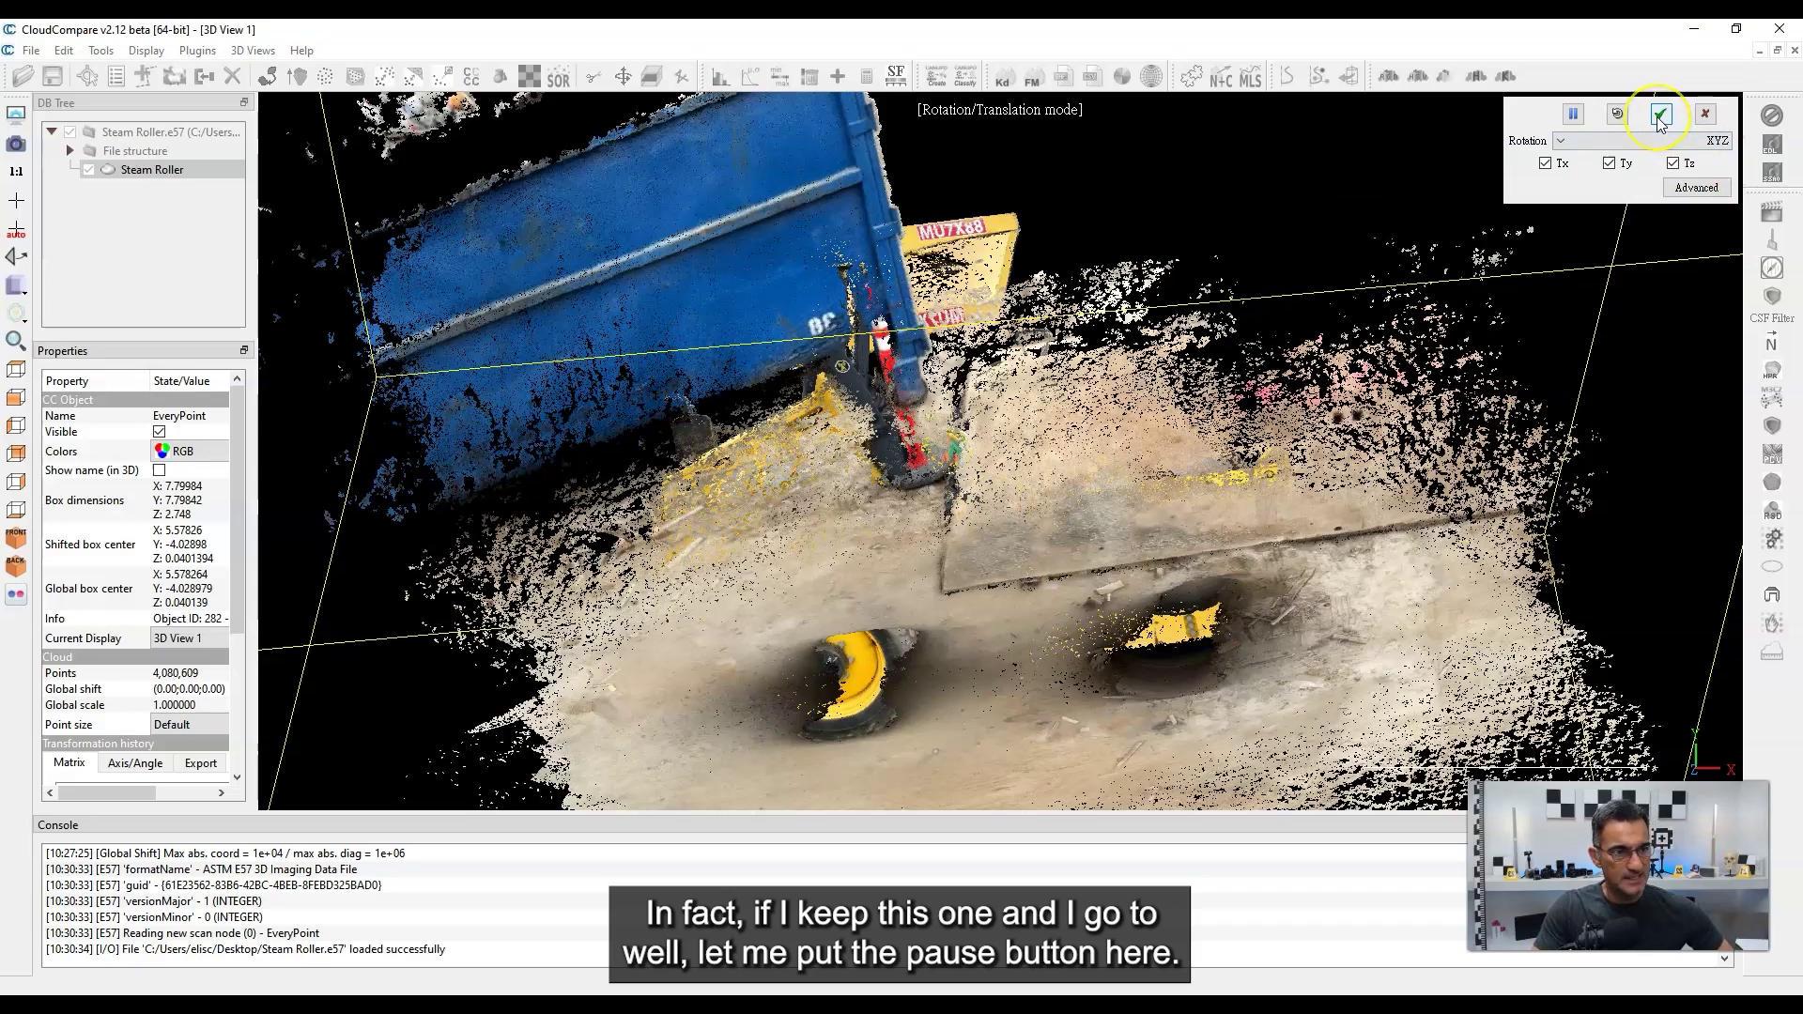
pyautogui.click(1573, 117)
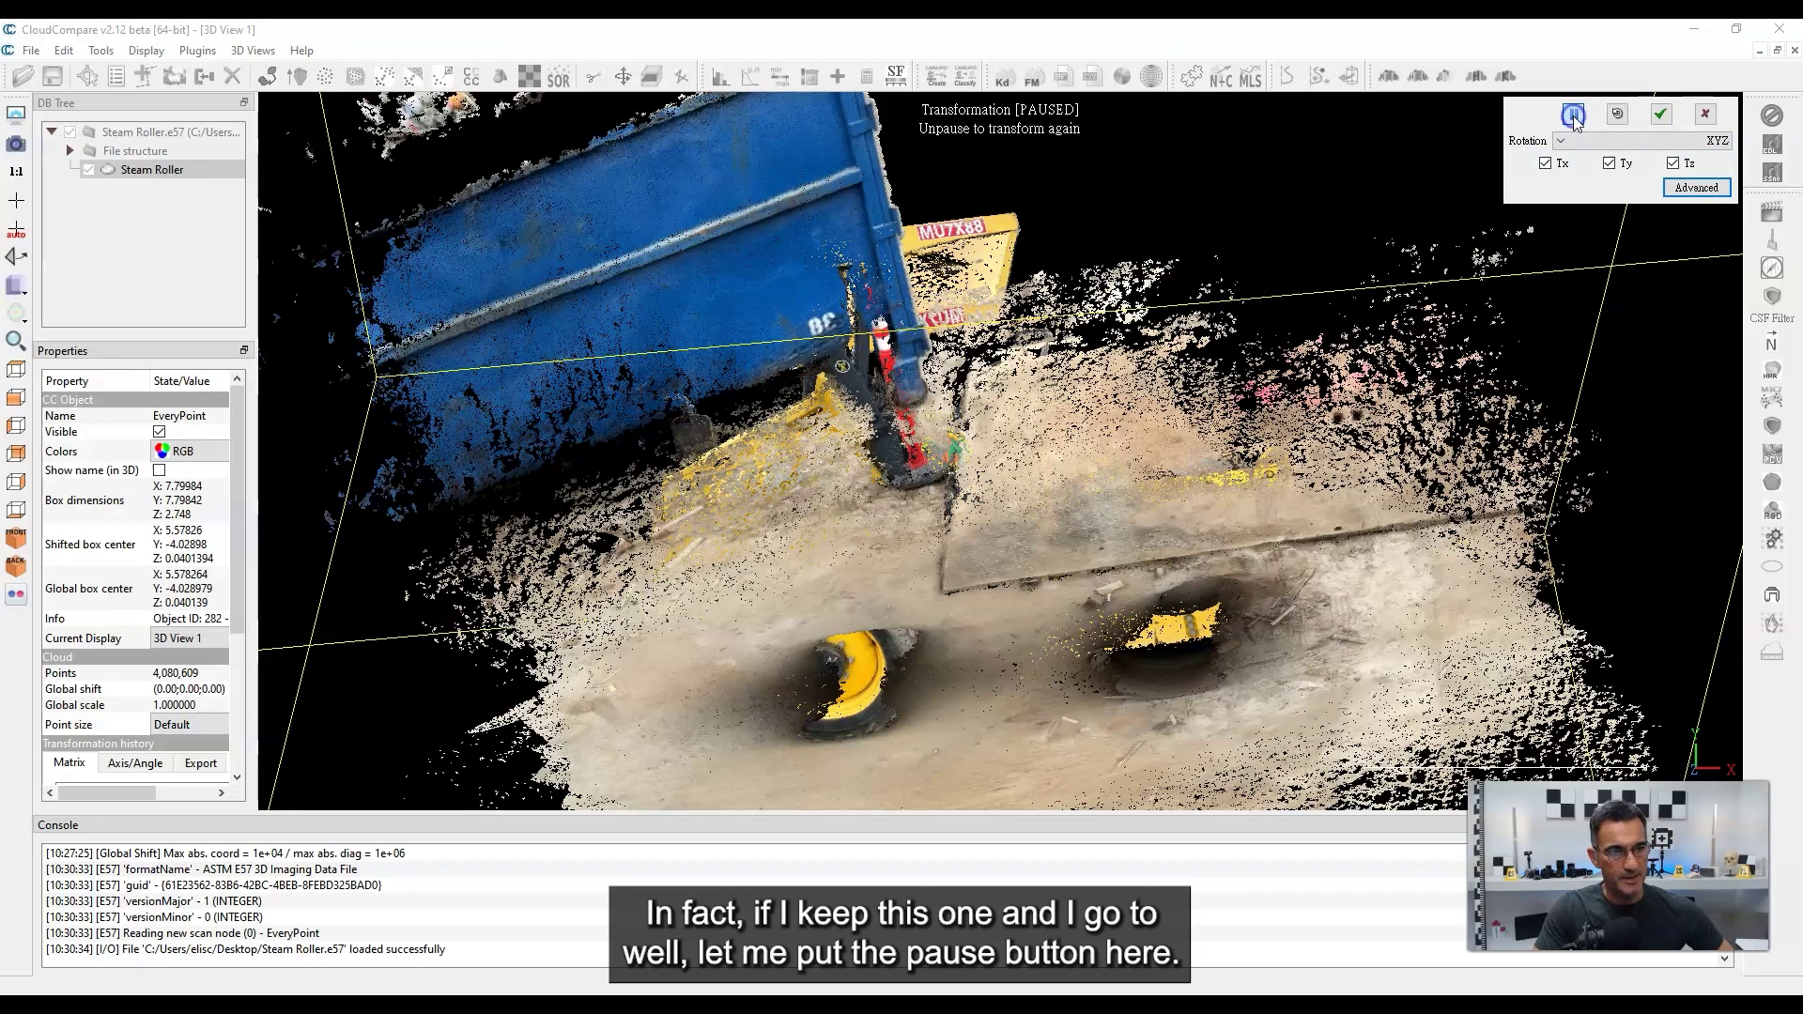
pyautogui.click(12, 400)
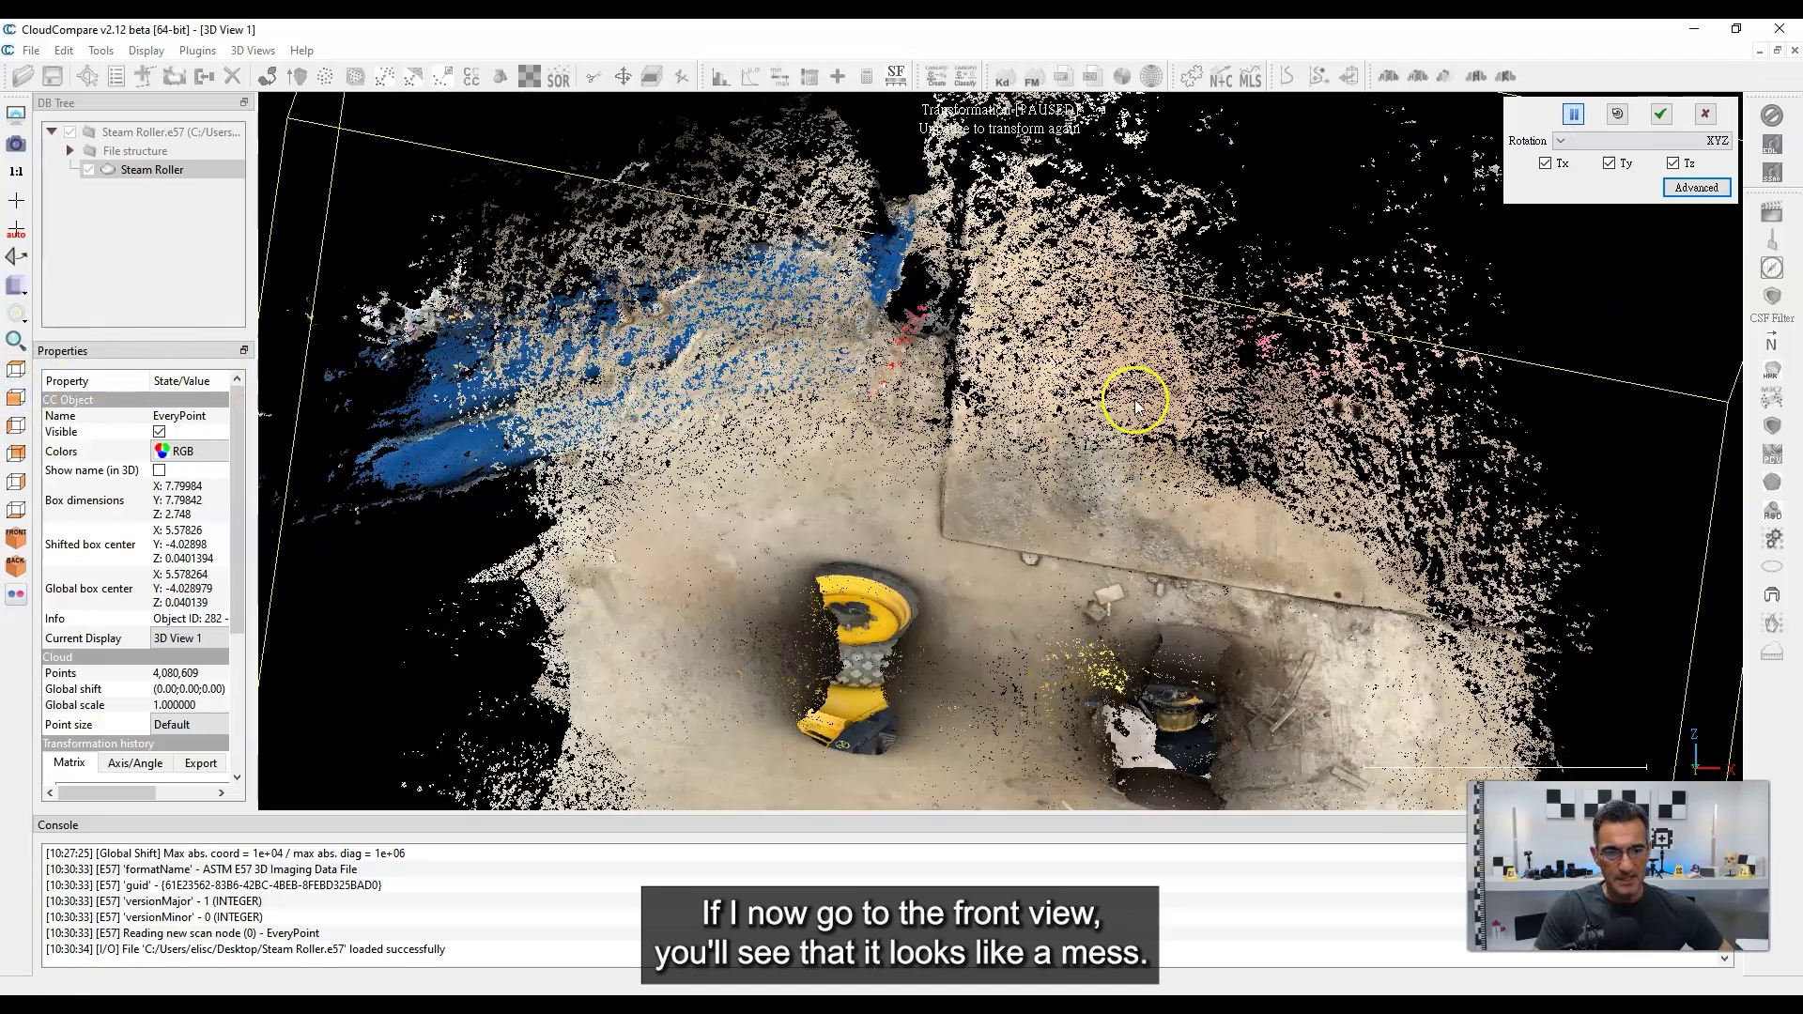
pyautogui.click(12, 375)
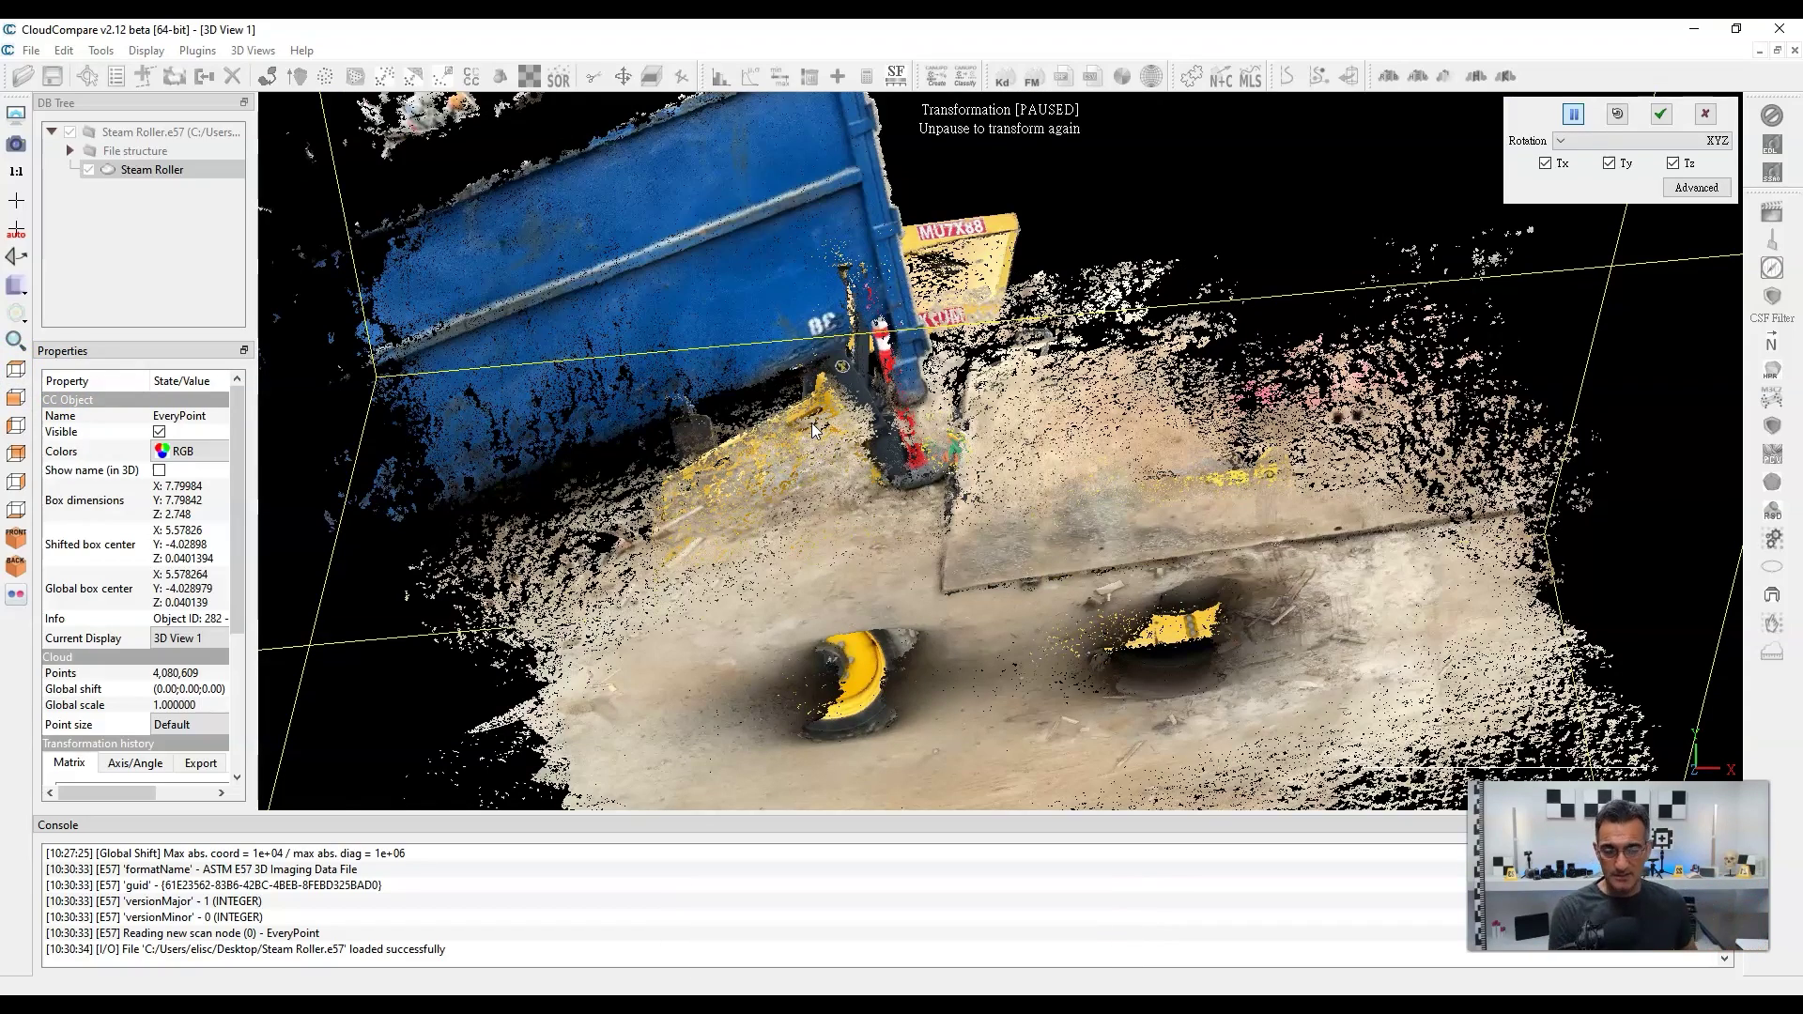
# Cancel the tilt to restore the original pose and reselect the Steam Roller cloud.
pyautogui.click(930, 582)
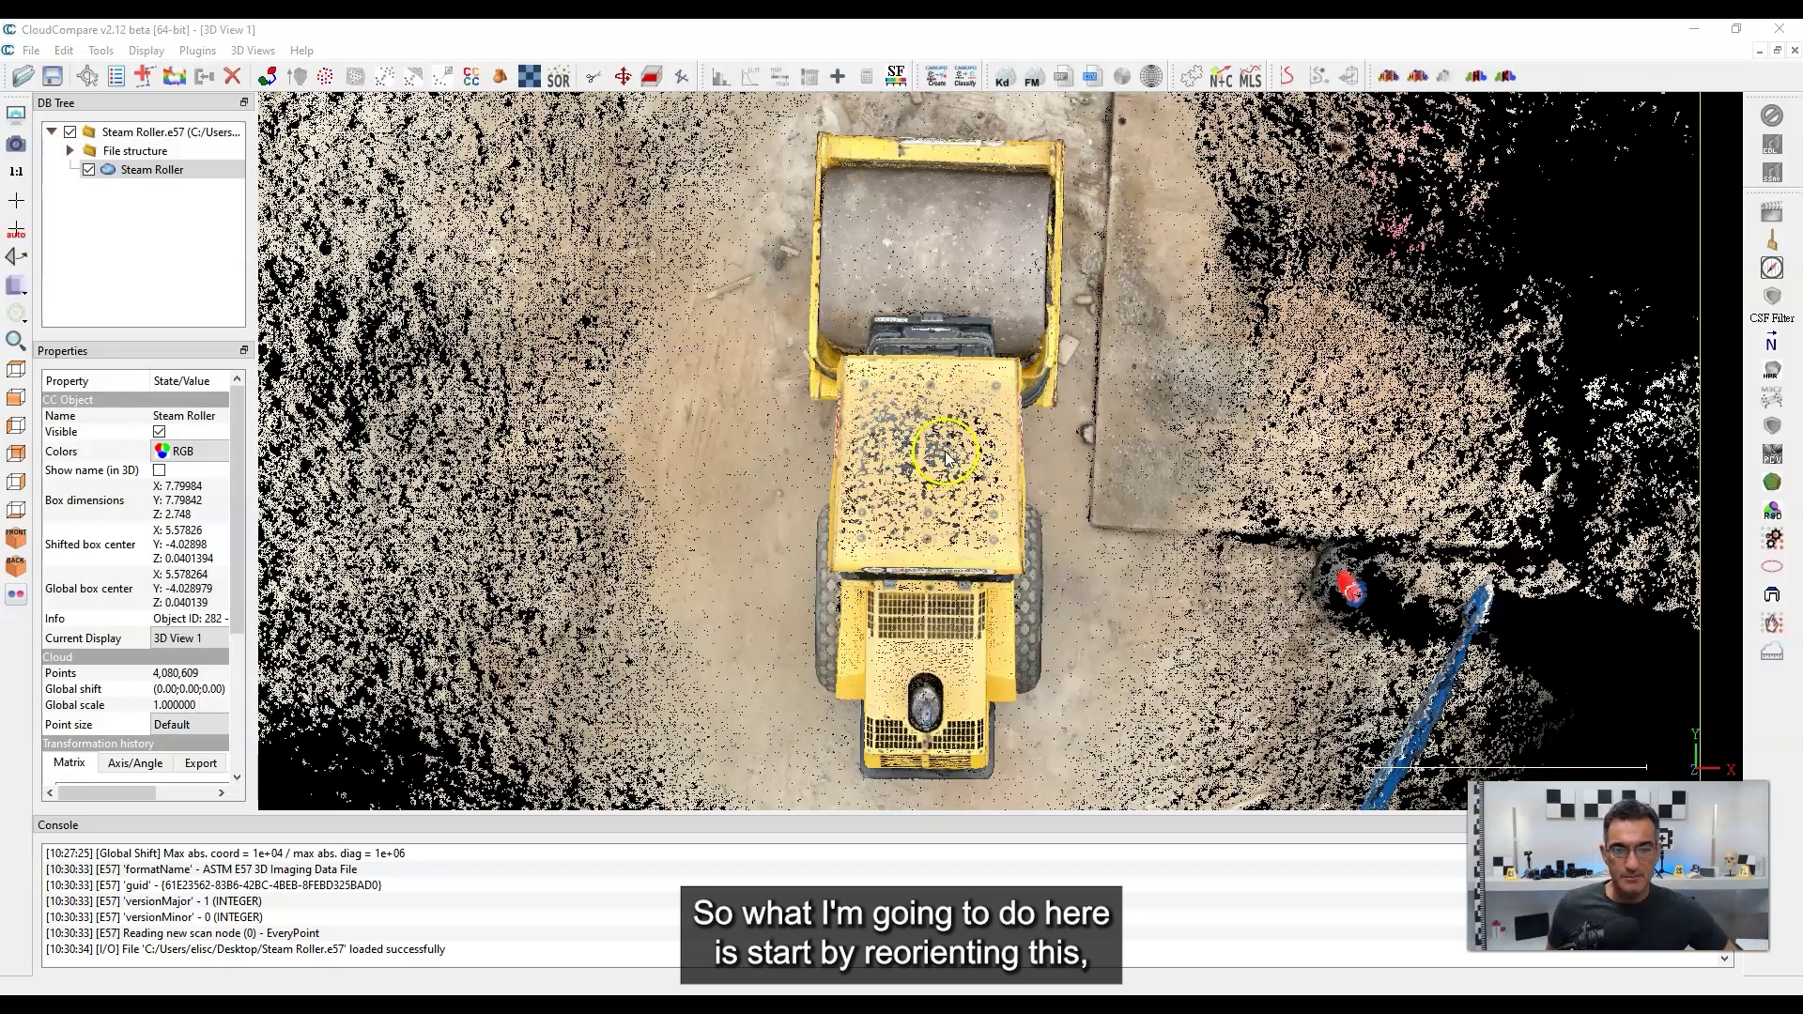
pyautogui.click(155, 173)
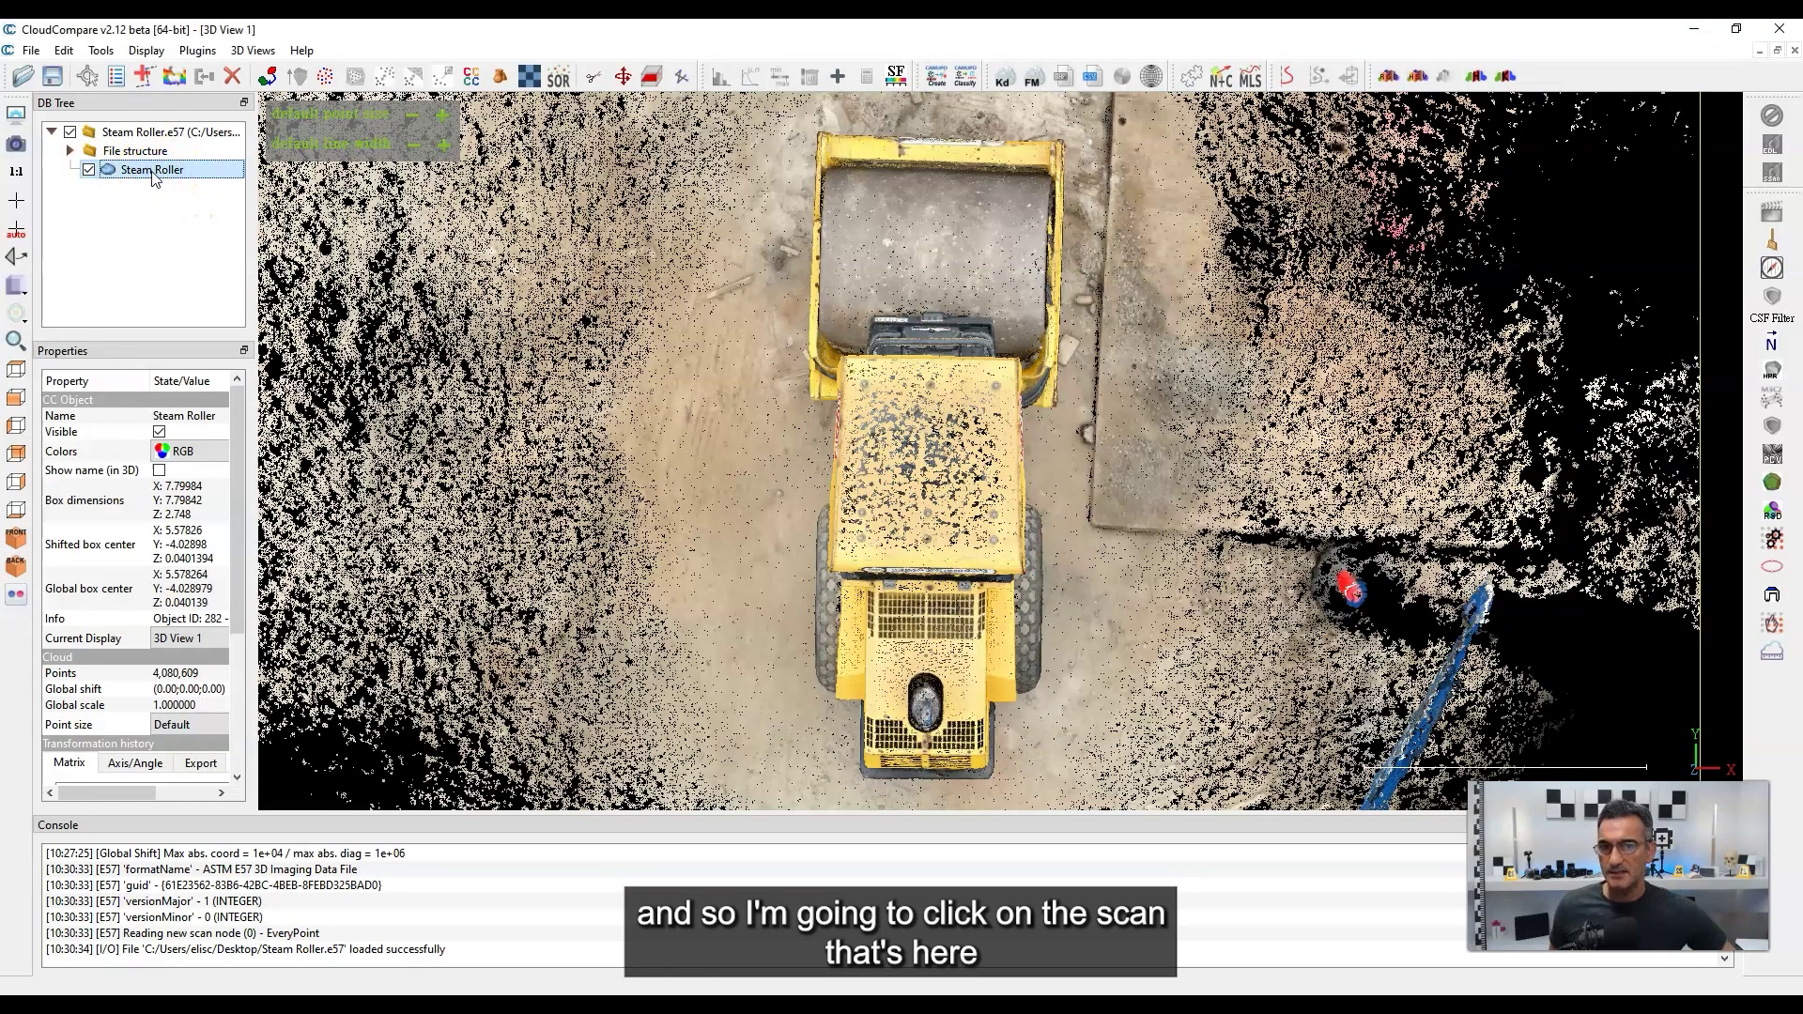
pyautogui.click(141, 231)
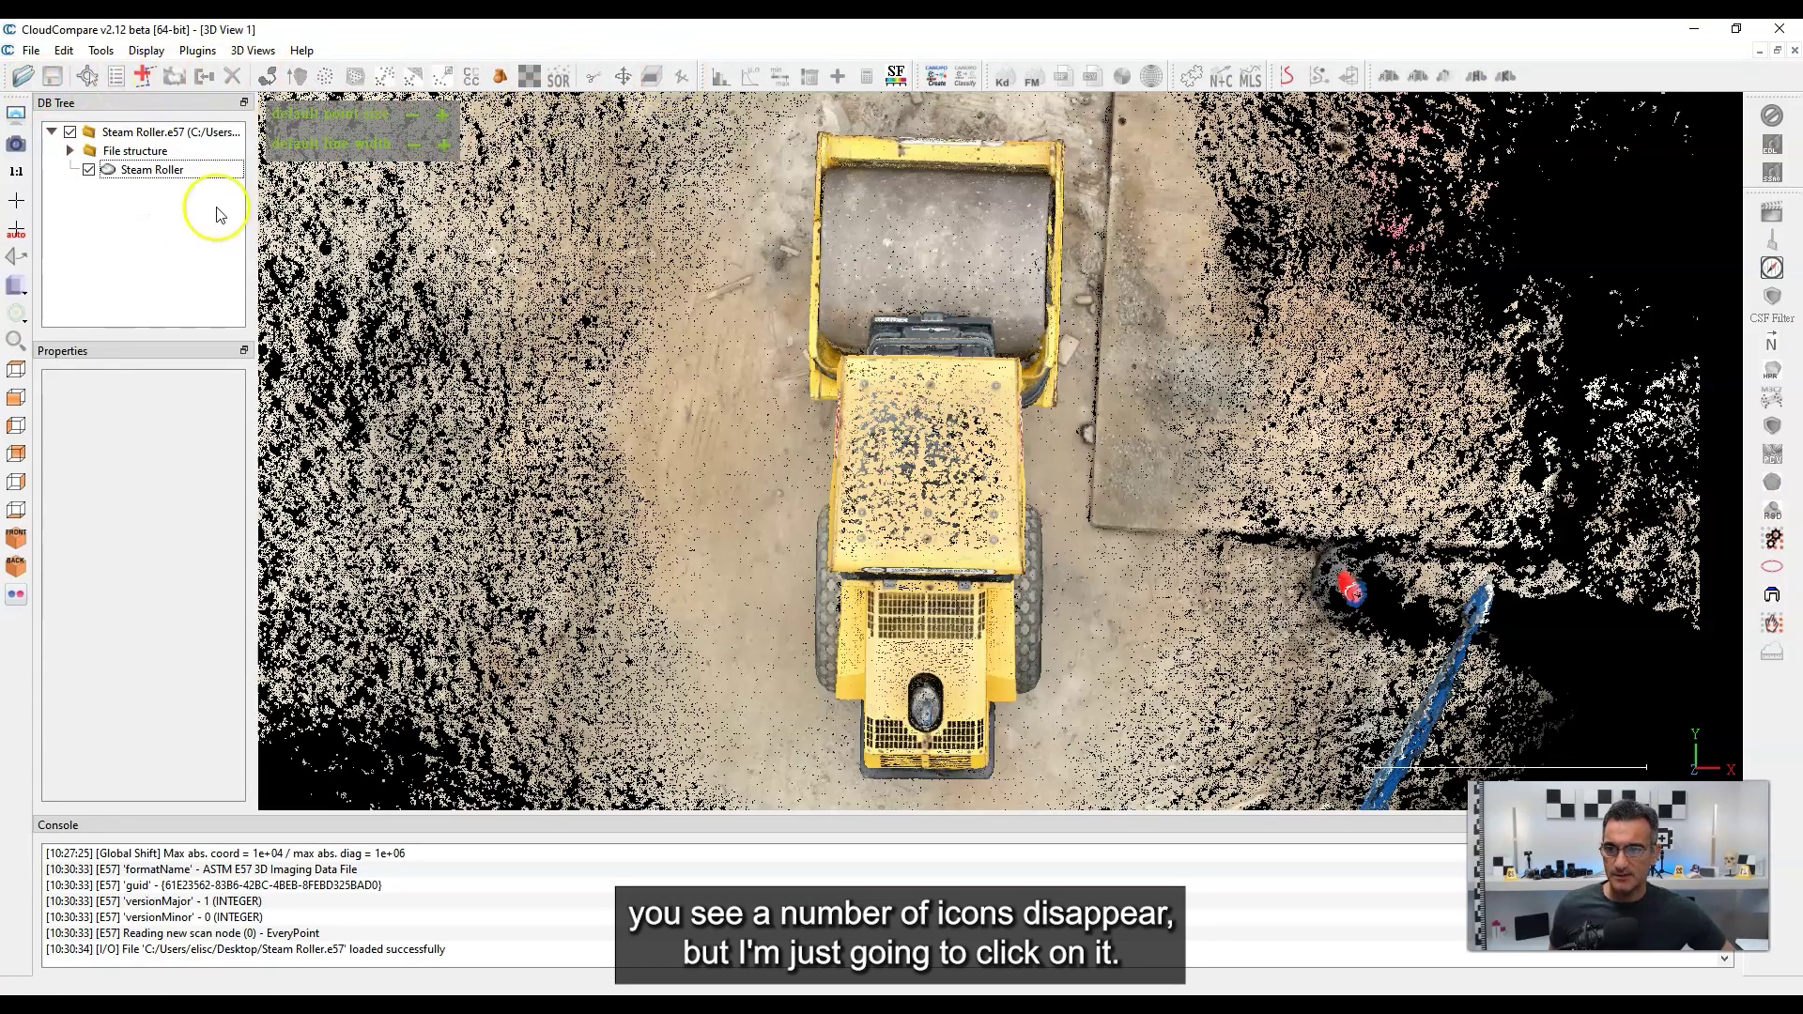
pyautogui.click(151, 170)
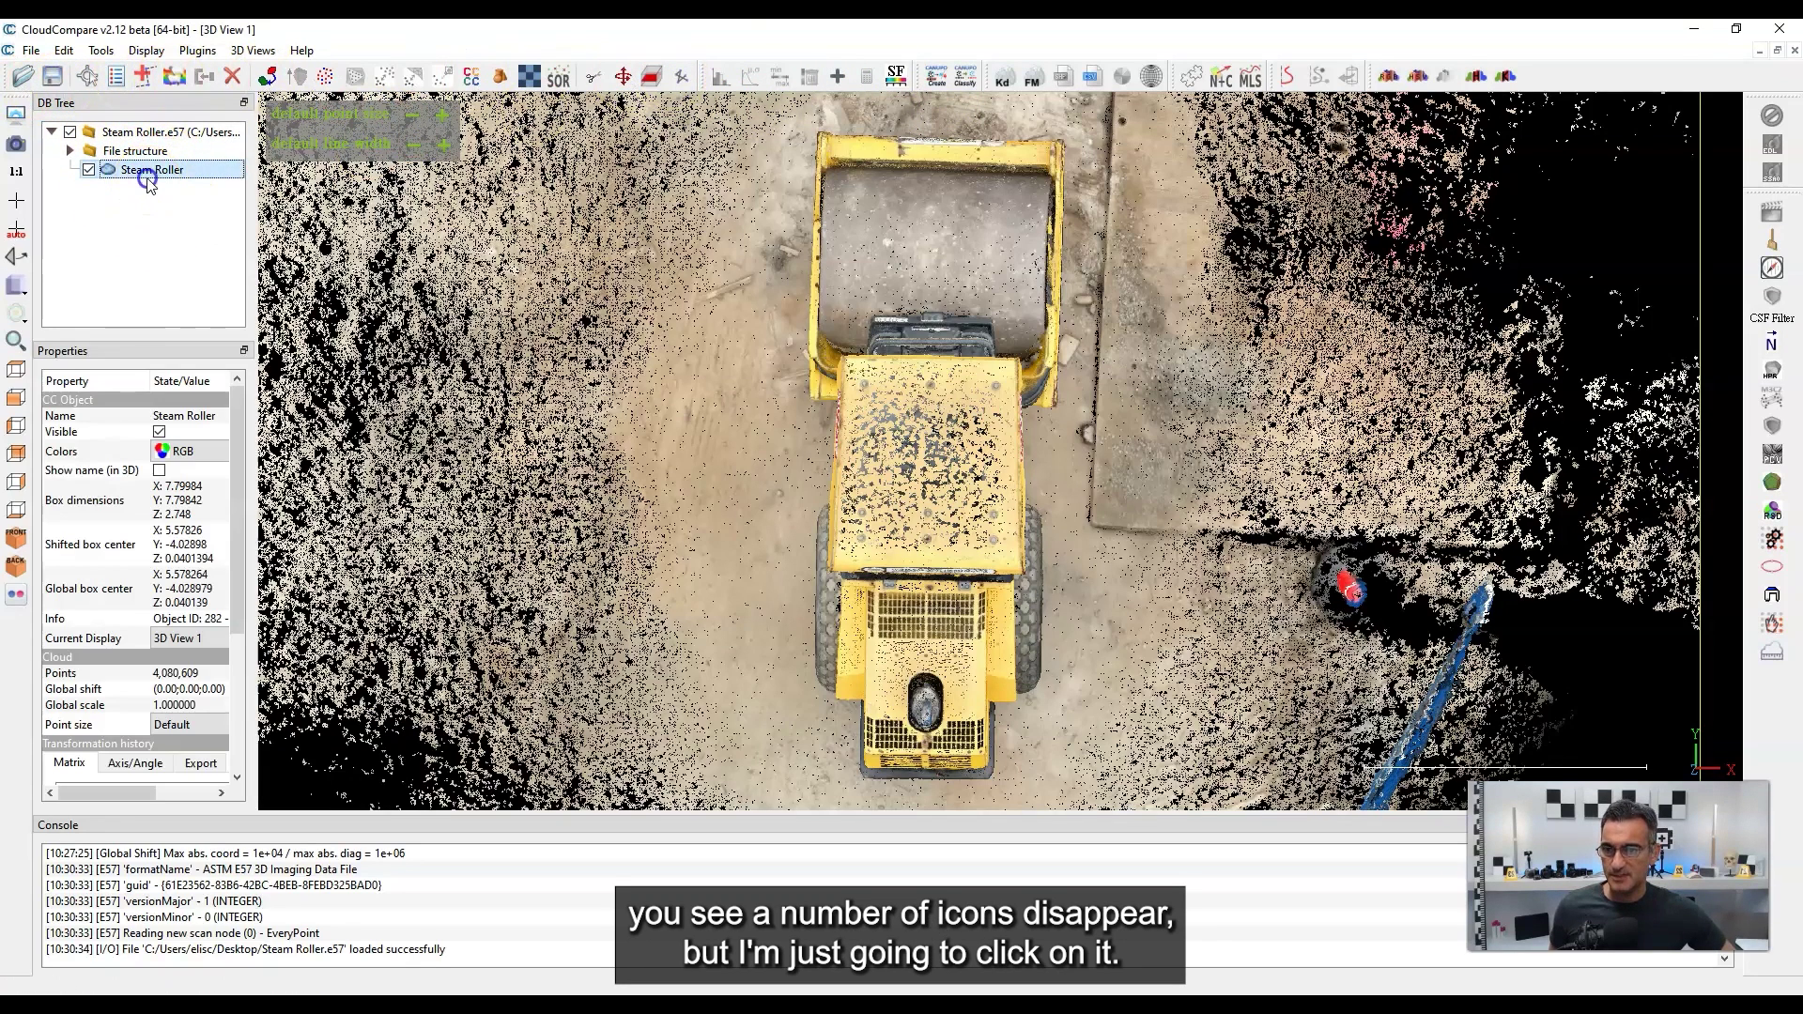
# Restart Translate/Rotate on the cloud with rotation limited to the Z axis.
pyautogui.click(623, 77)
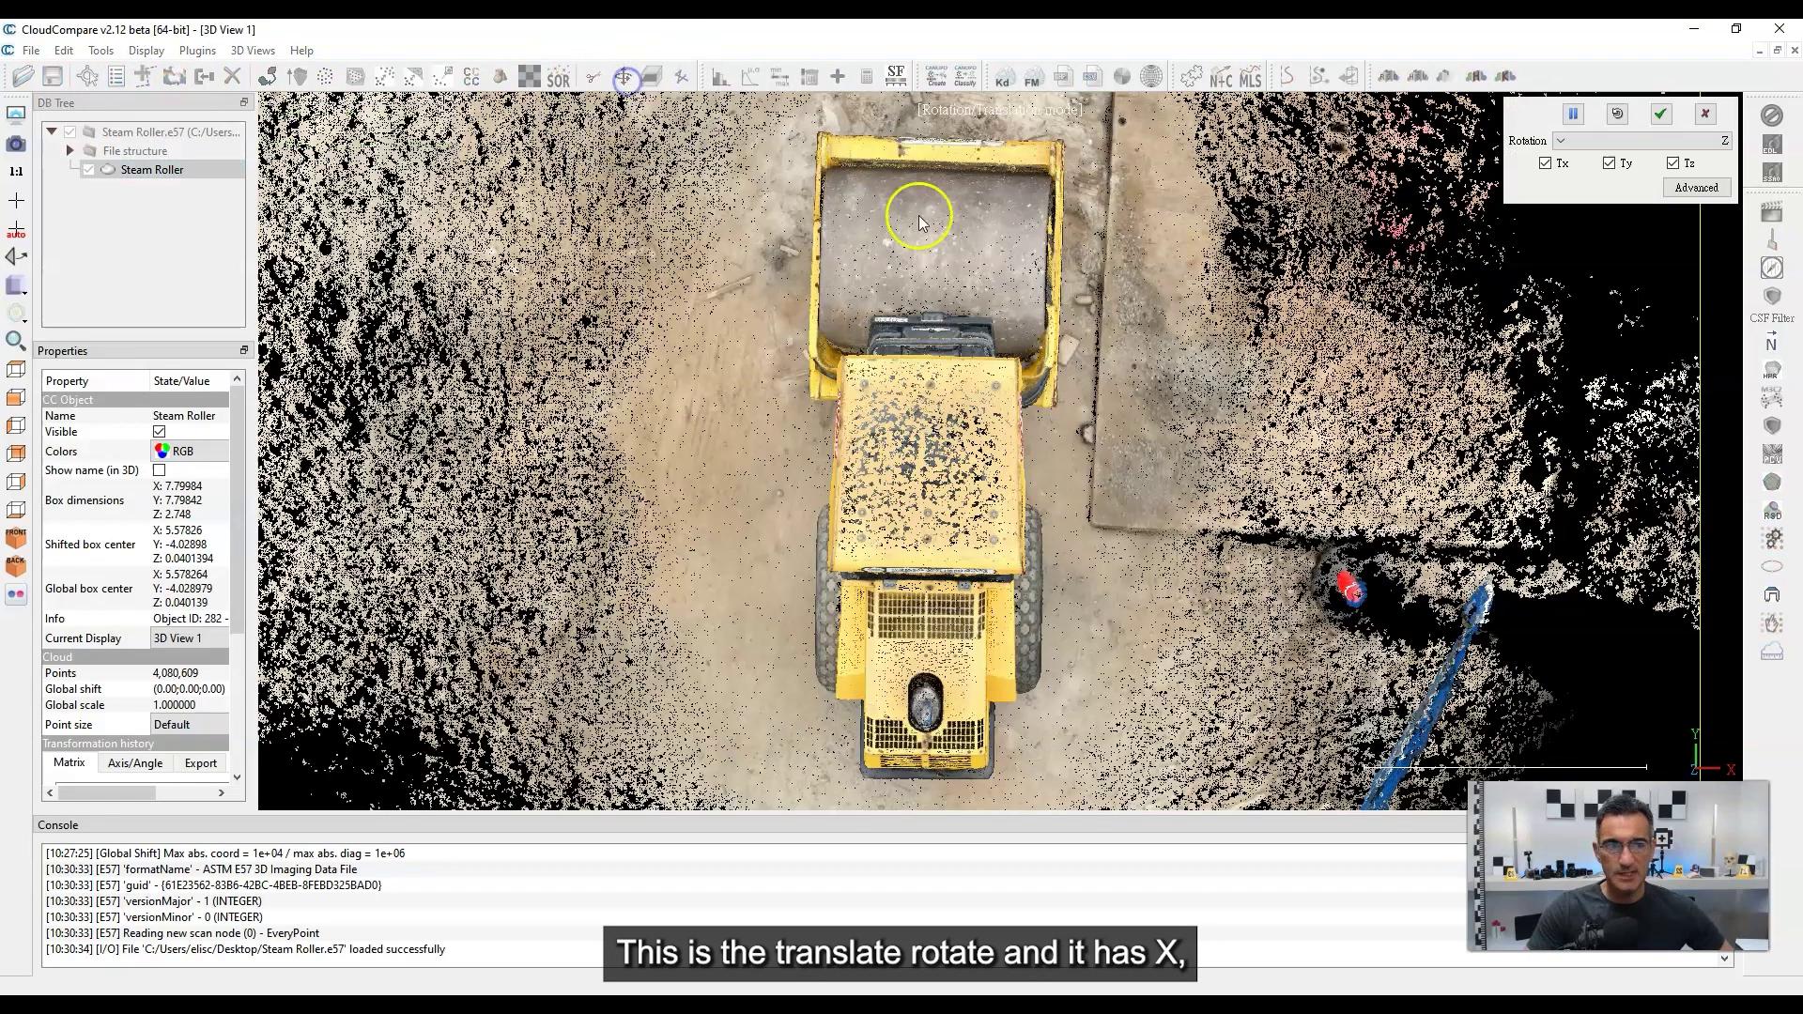
pyautogui.click(1686, 142)
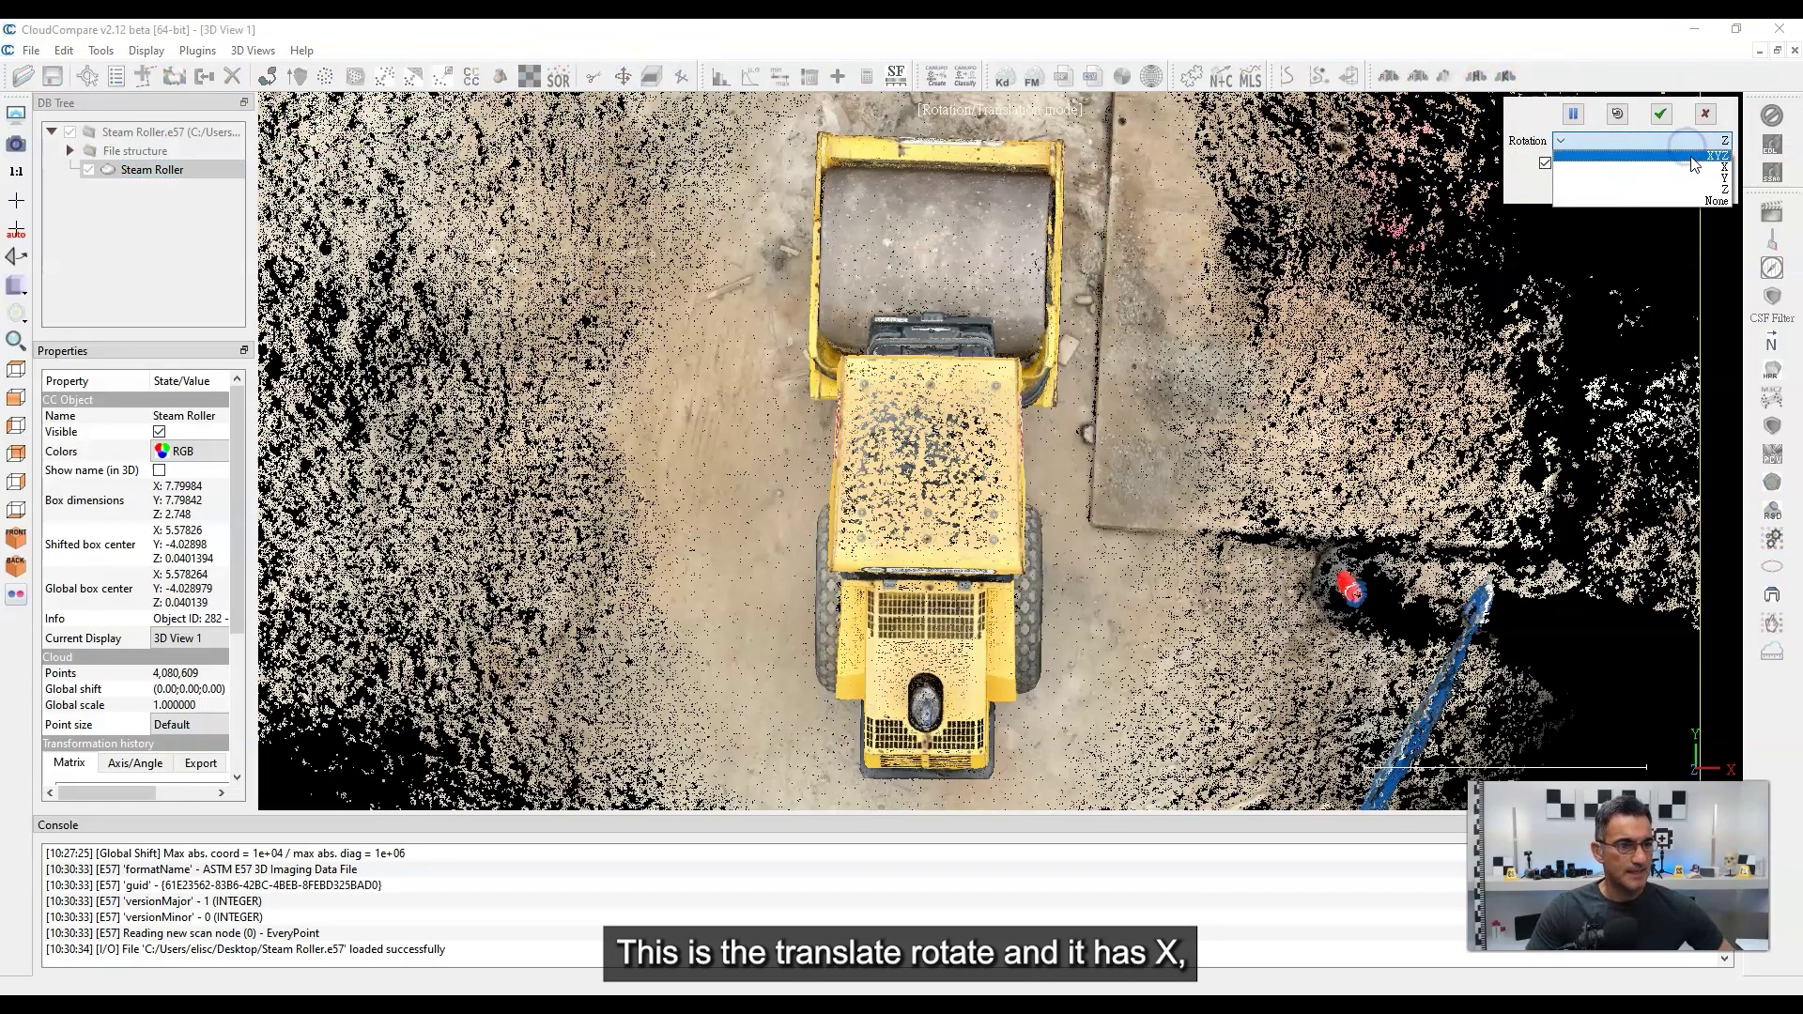
pyautogui.click(1693, 179)
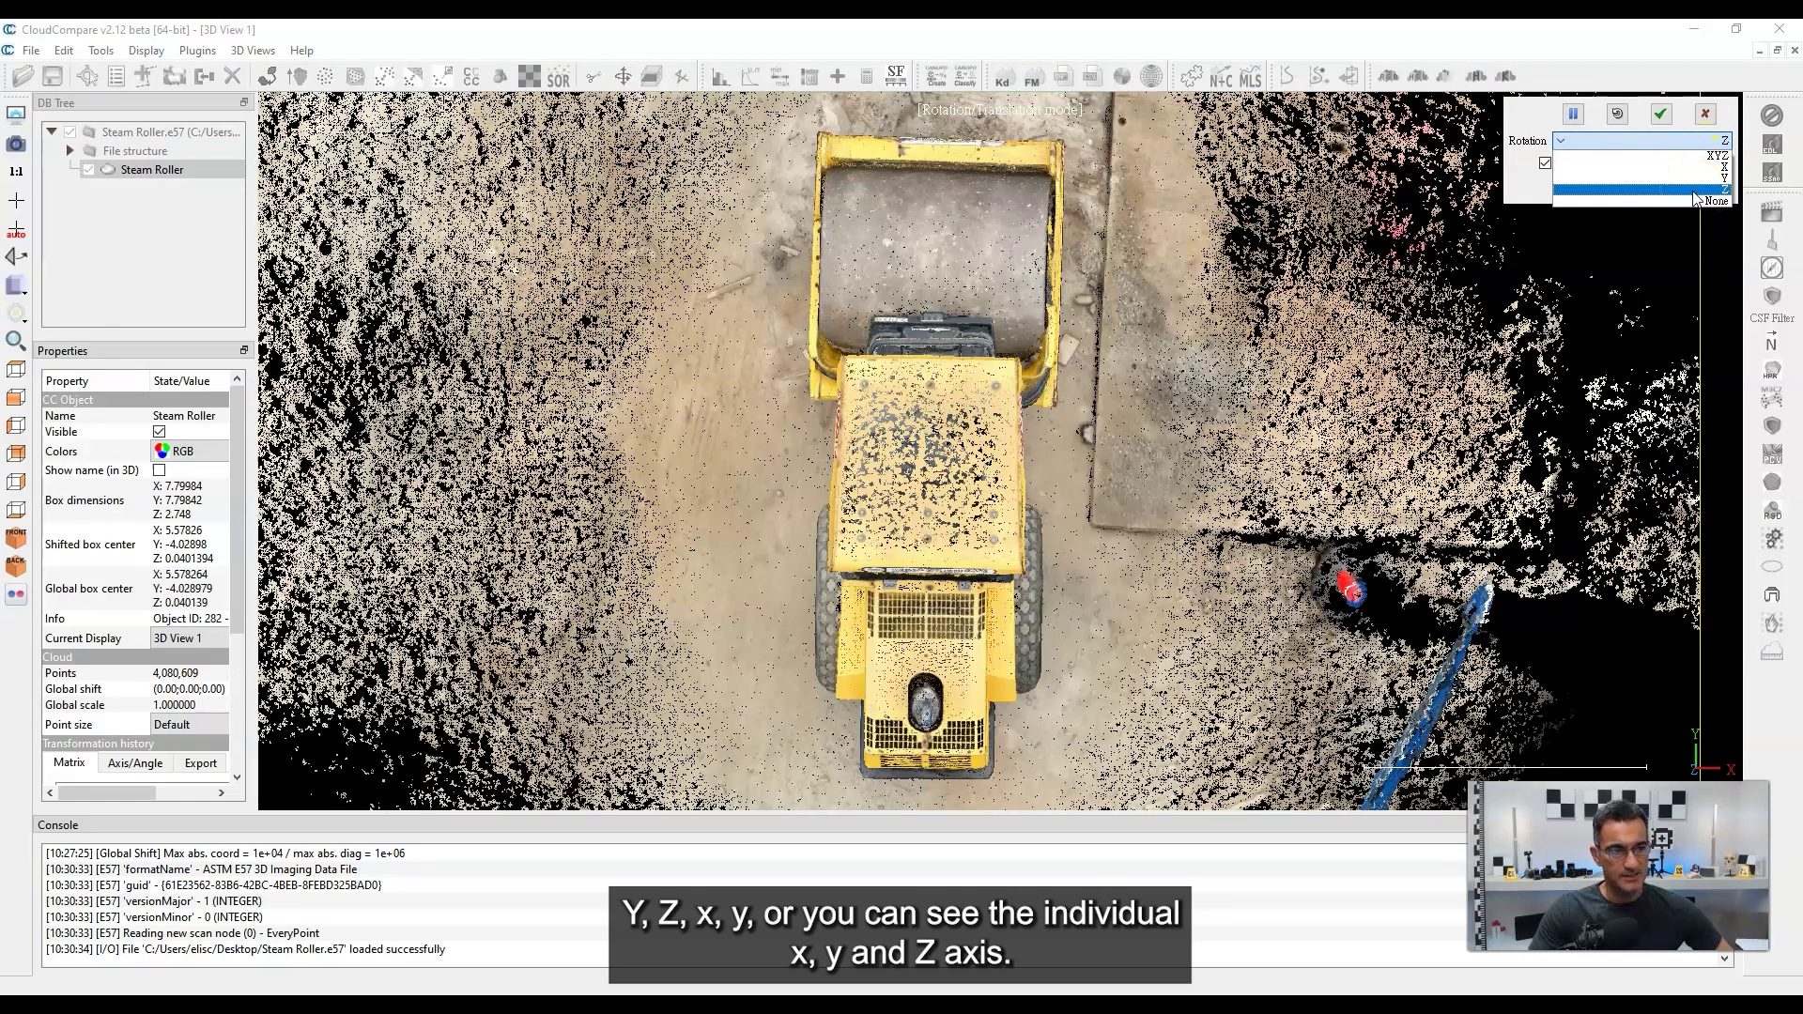
pyautogui.click(1695, 192)
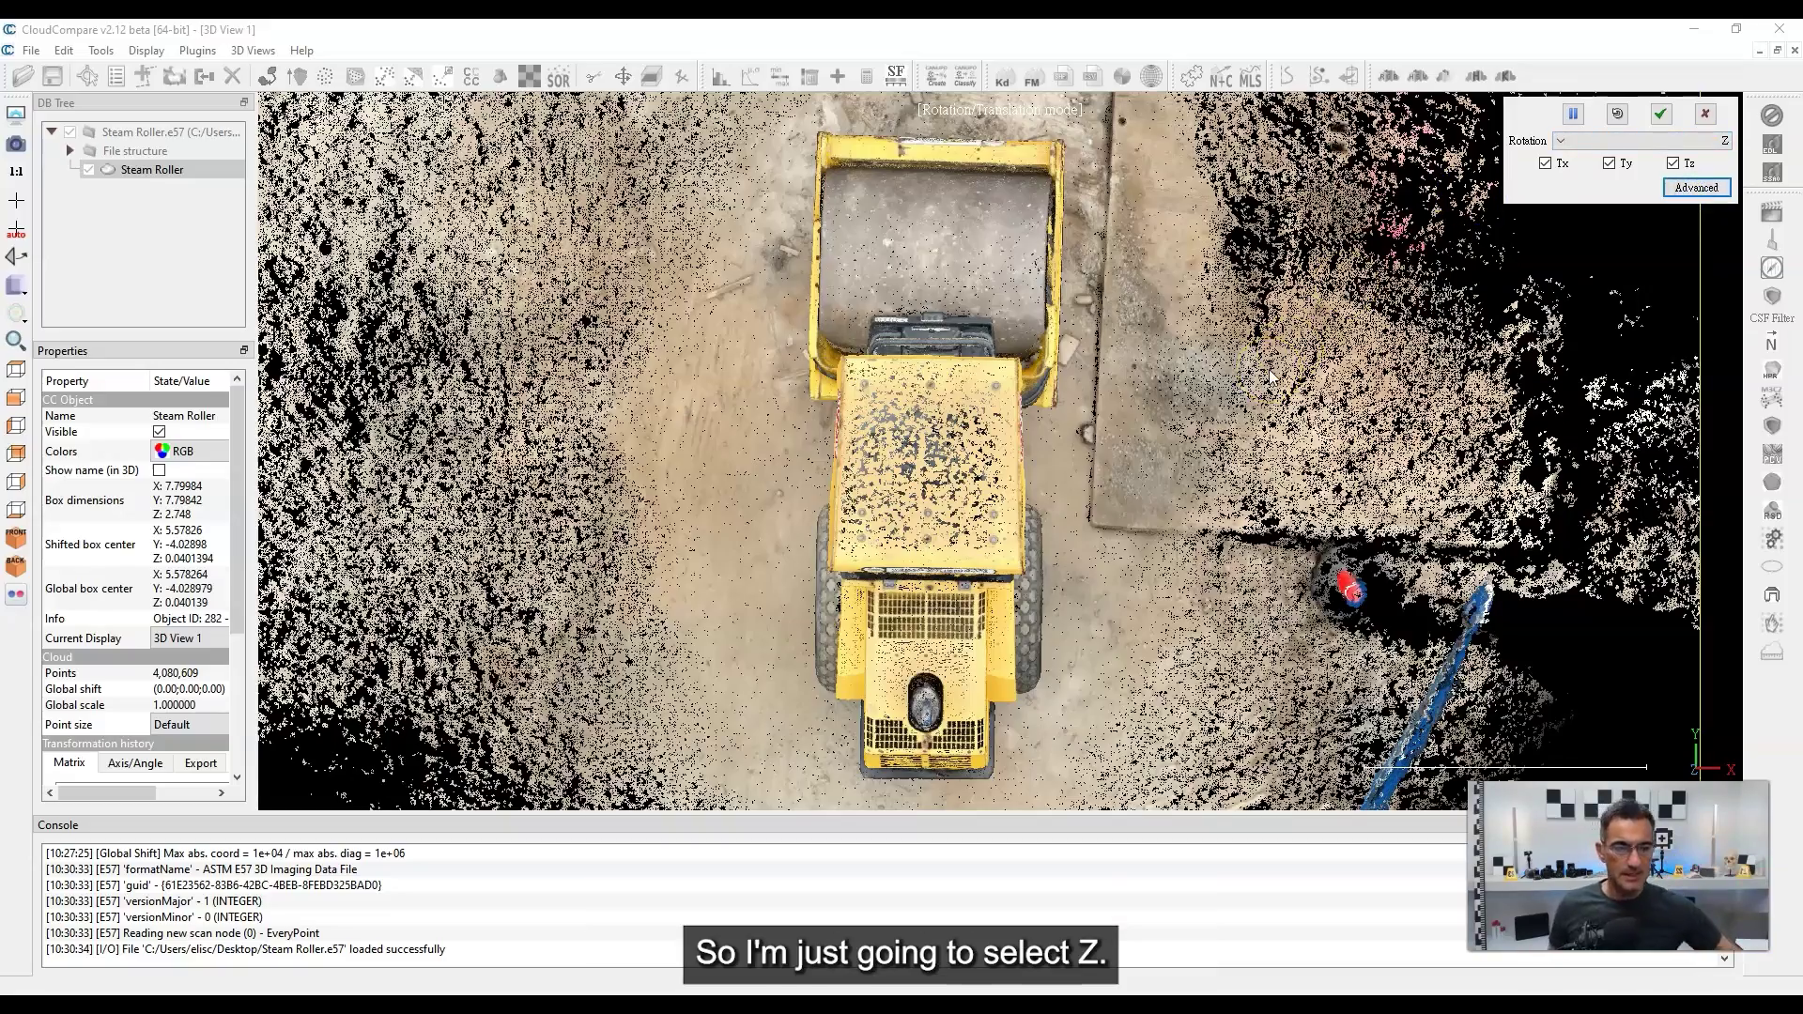
# Drag-rotate the cloud about Z until the roller lies horizontally.
pyautogui.moveTo(1404, 233); pyautogui.dragTo(1221, 484)
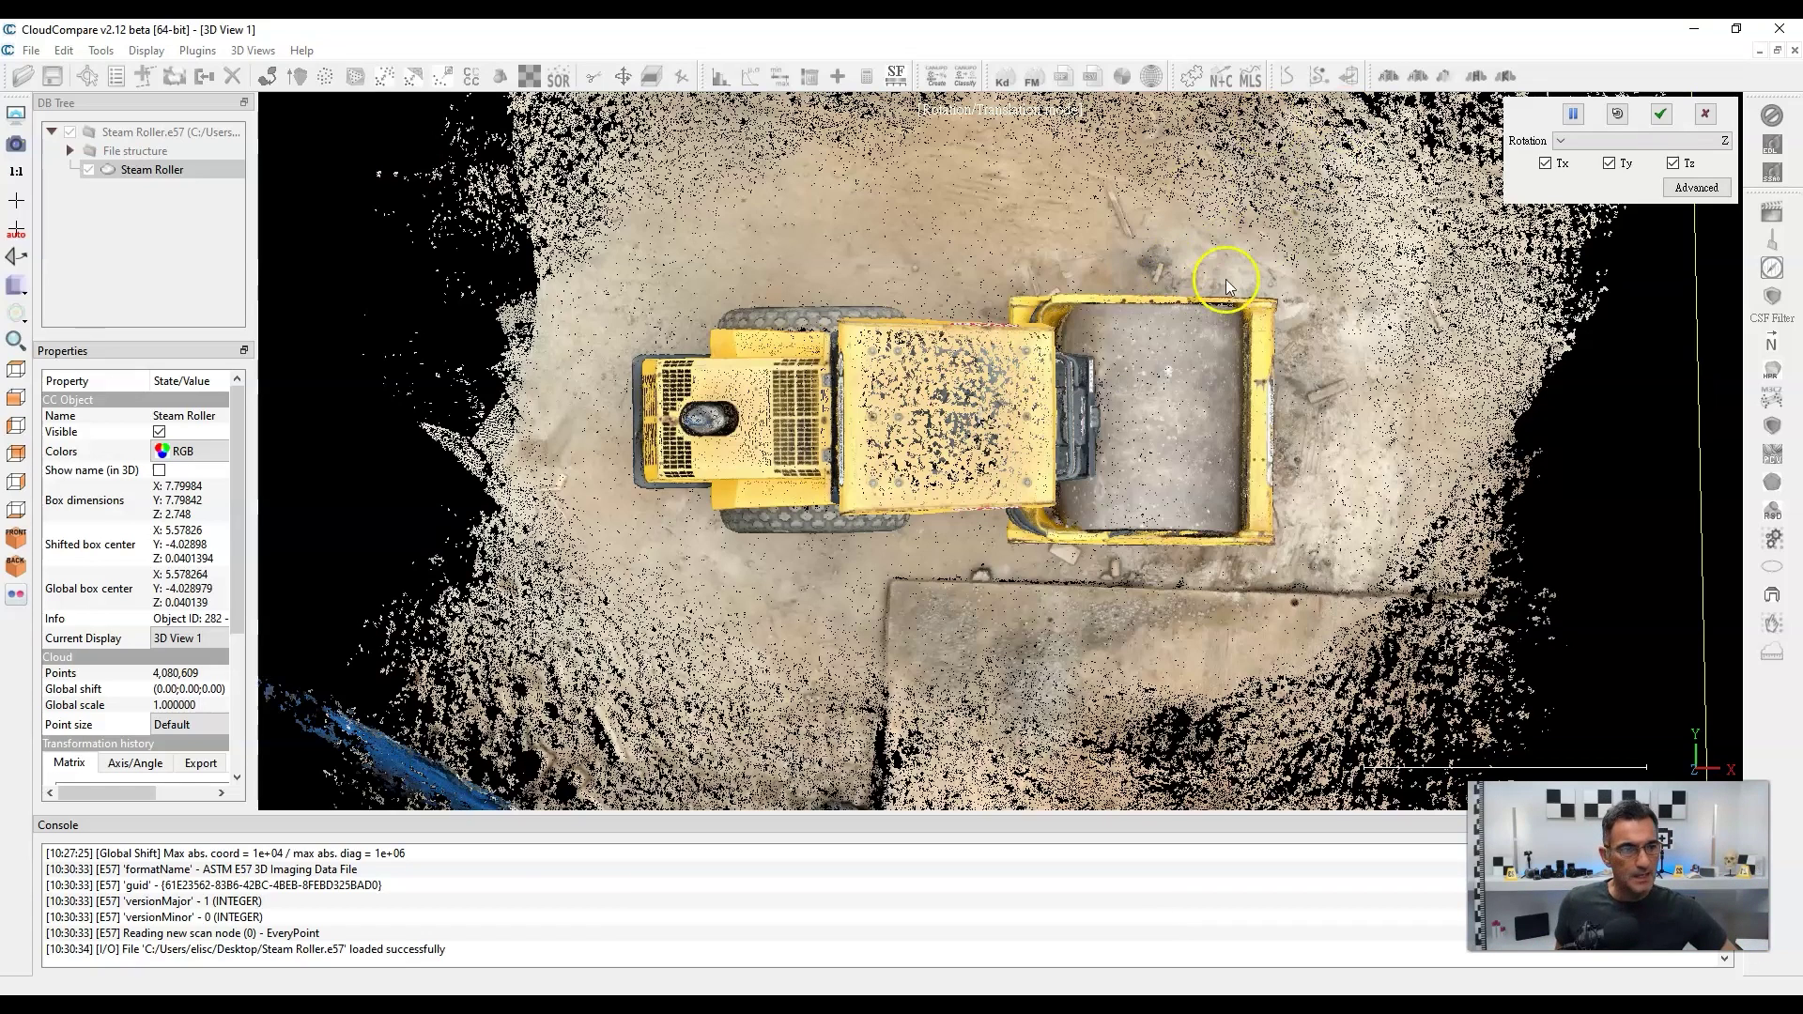
# Apply the Z rotation and orbit to inspect the roller's side.
pyautogui.click(1661, 114)
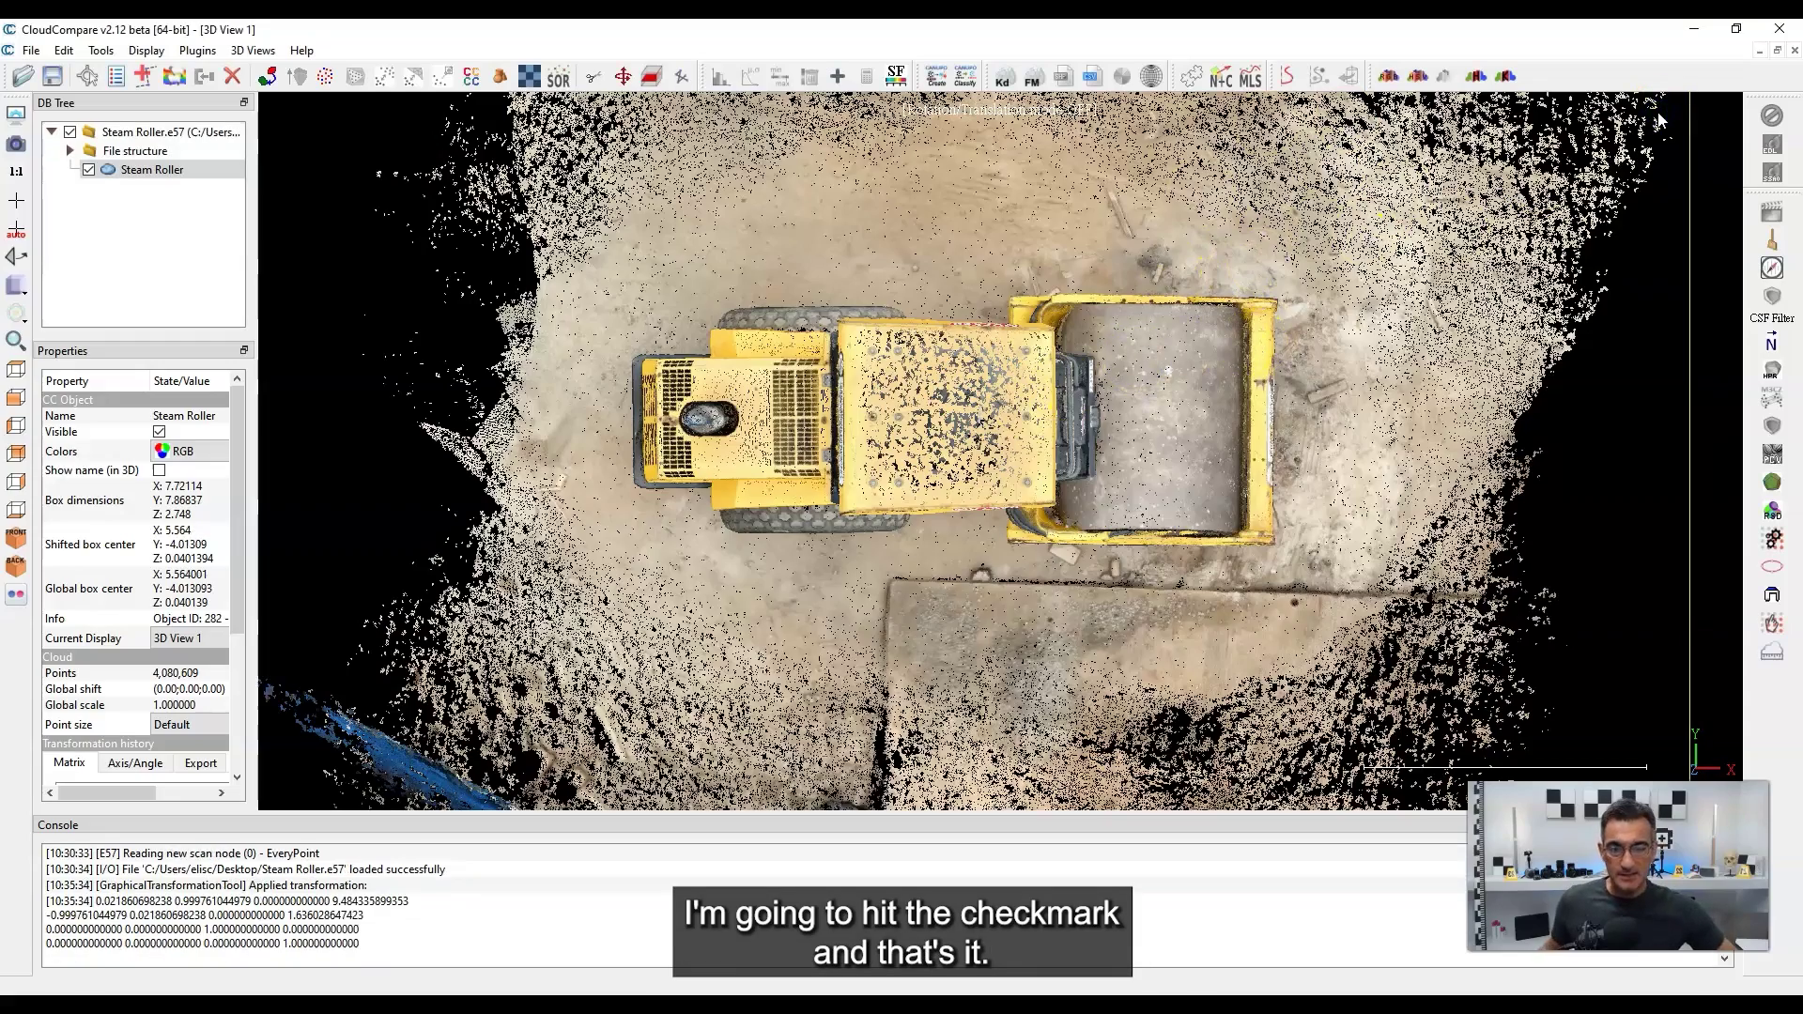
pyautogui.moveTo(1013, 385); pyautogui.dragTo(1078, 342)
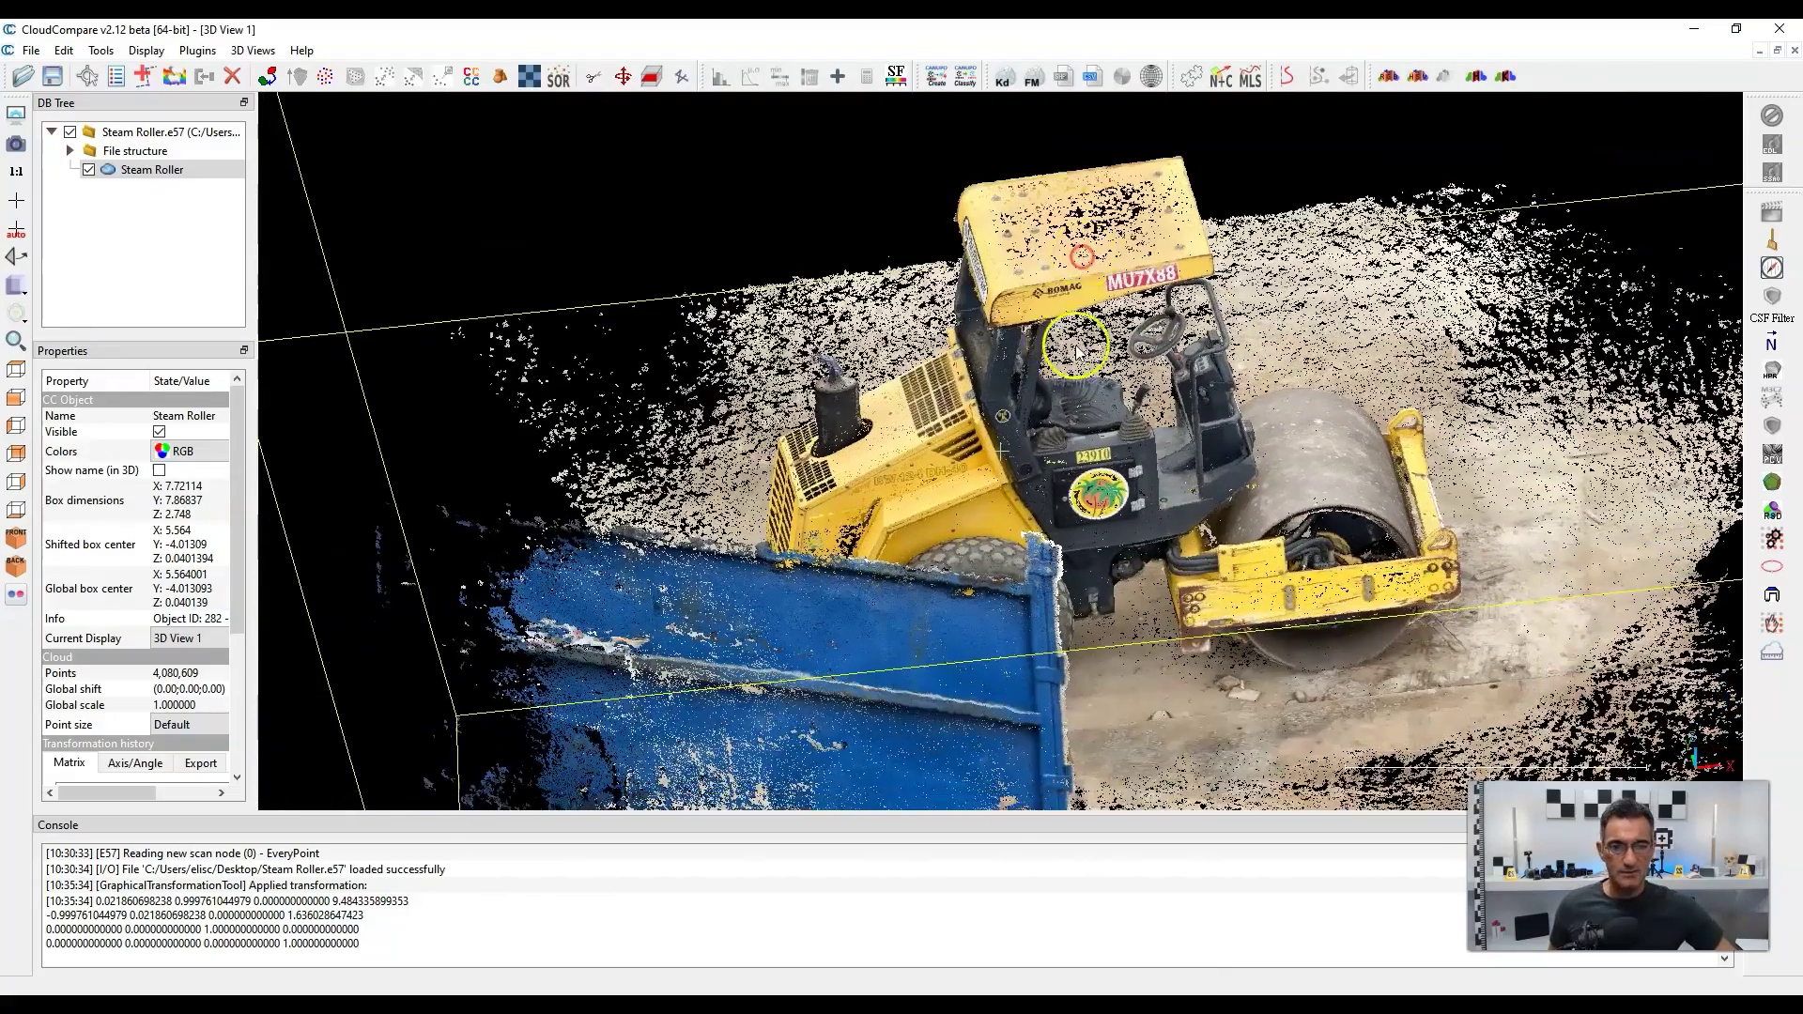
pyautogui.scroll(-5, 1077, 343)
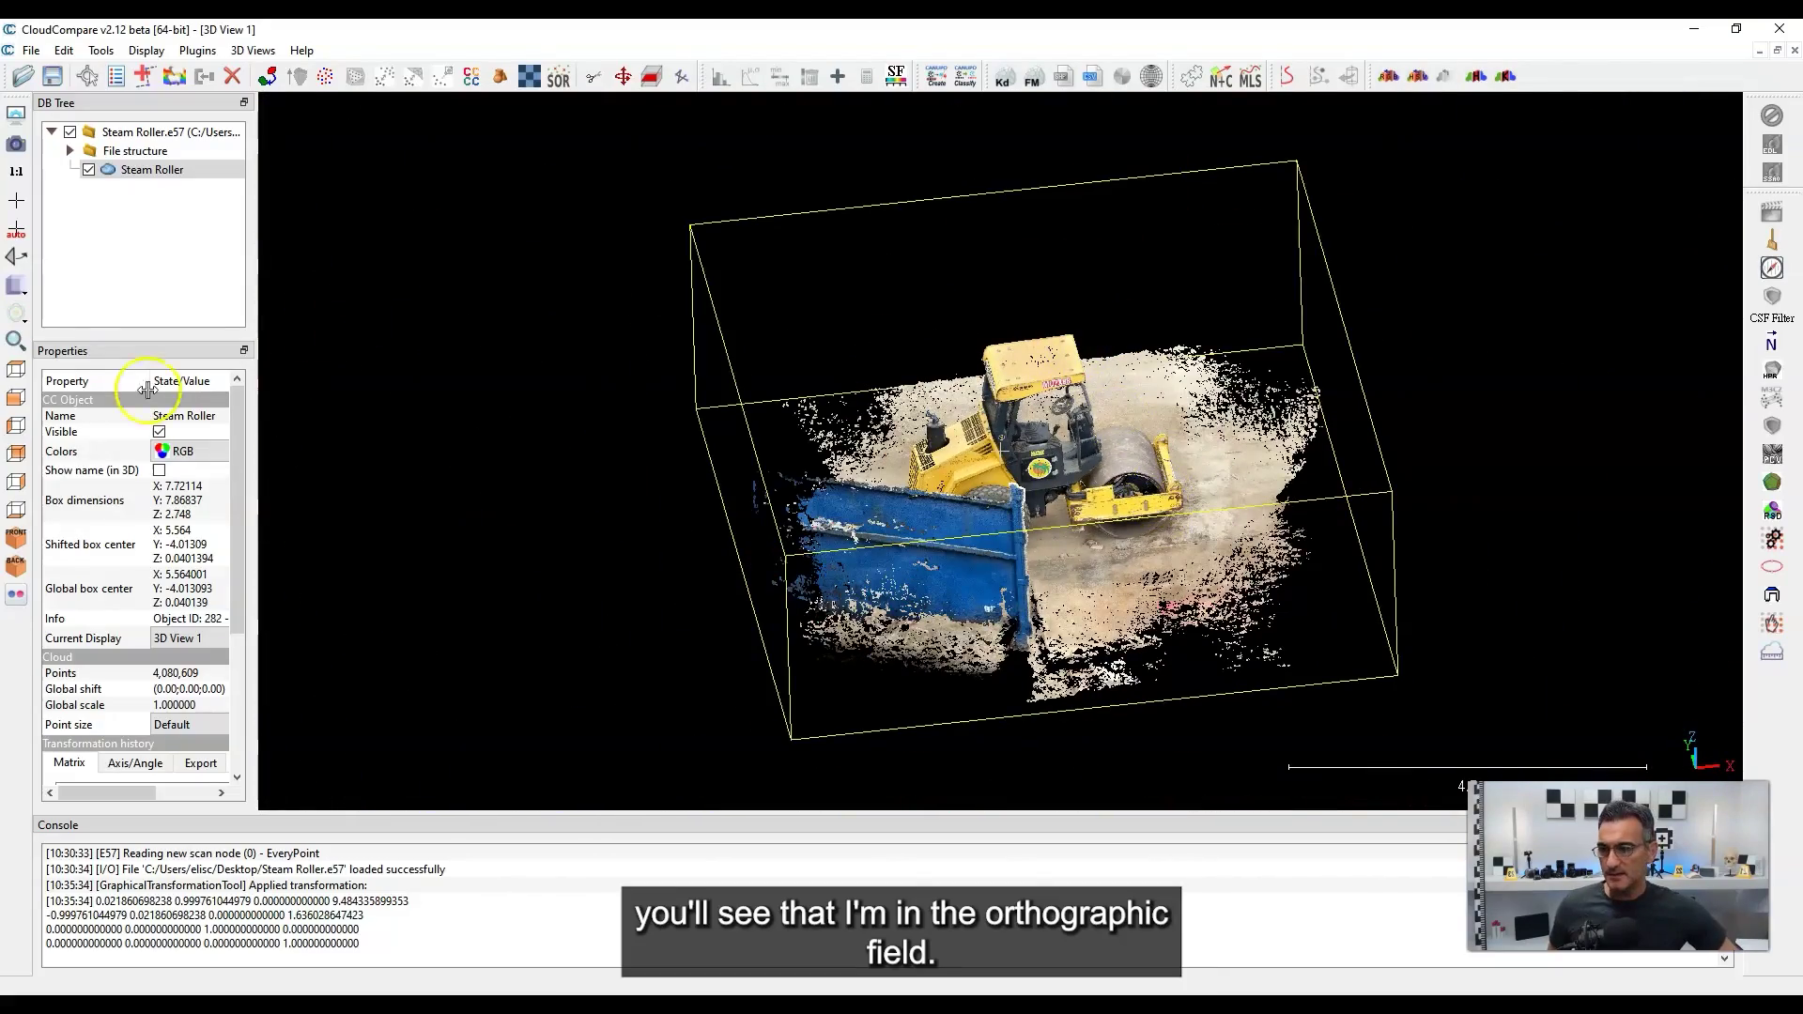
# Enable object-centred perspective and recentre the roller in the top view.
pyautogui.click(16, 286)
pyautogui.click(89, 302)
pyautogui.scroll(5, 1296, 551)
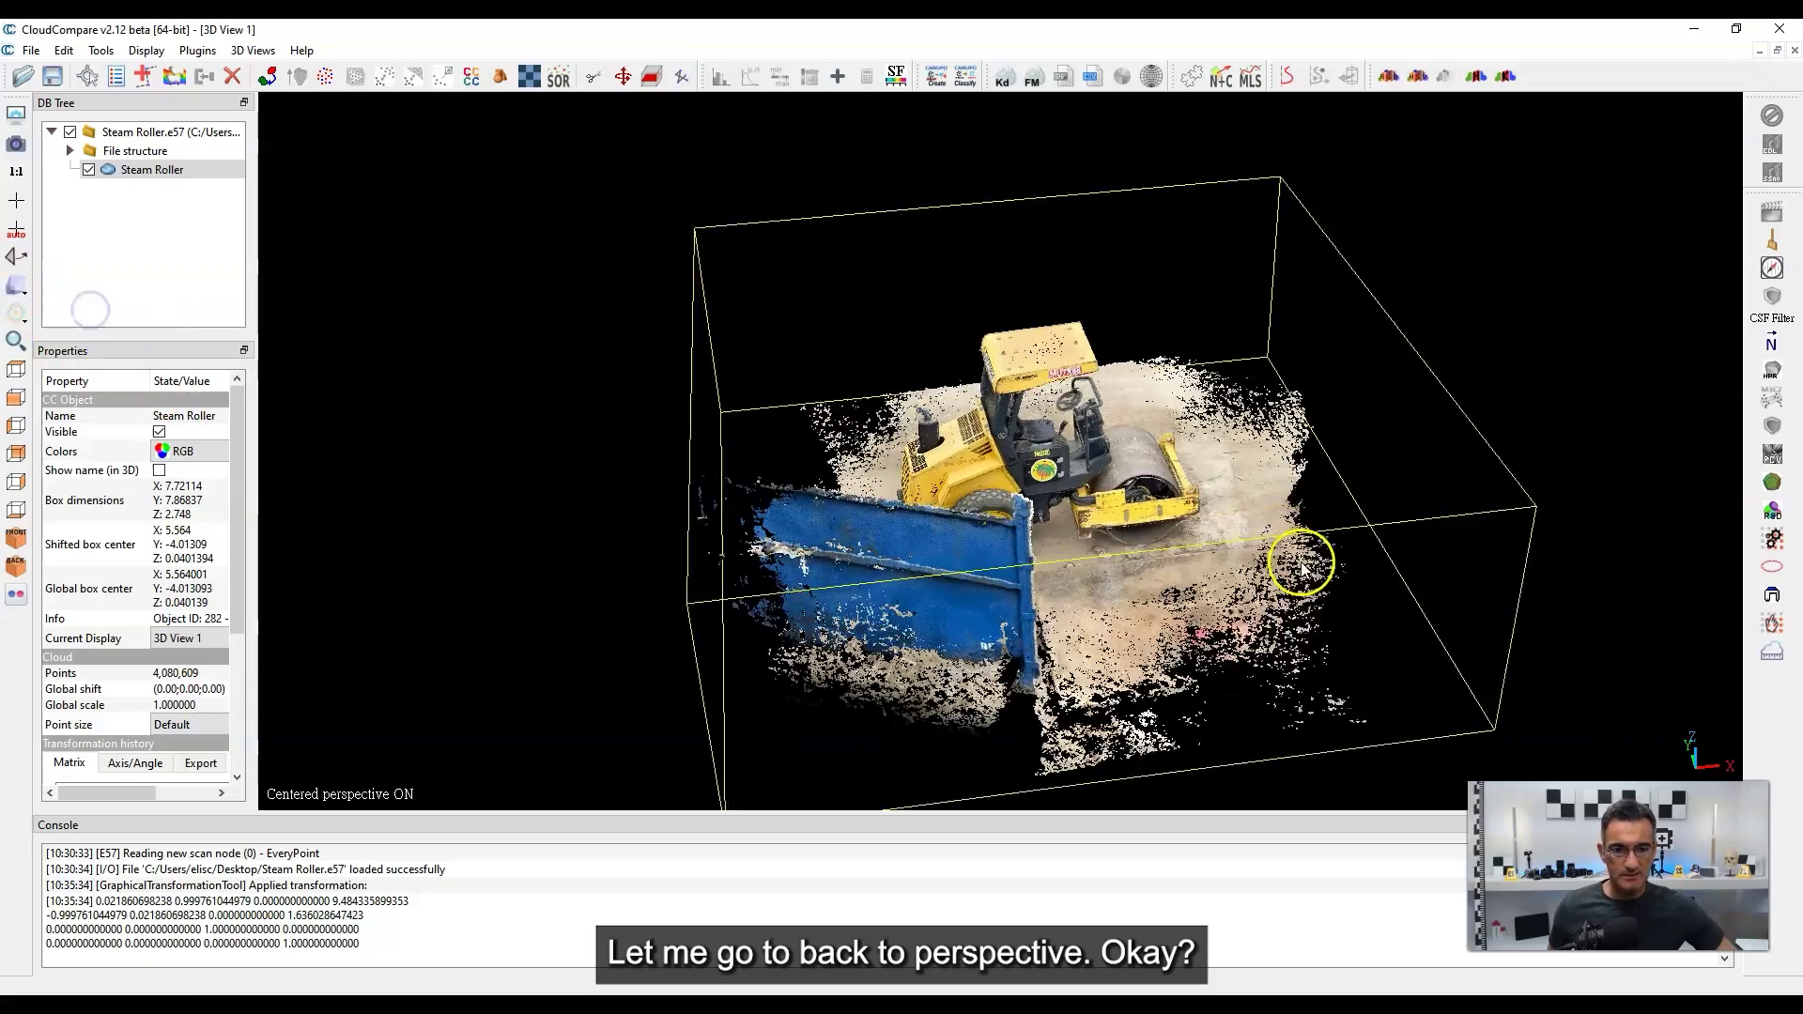
pyautogui.click(16, 369)
pyautogui.moveTo(1049, 278); pyautogui.dragTo(951, 497, button='right')
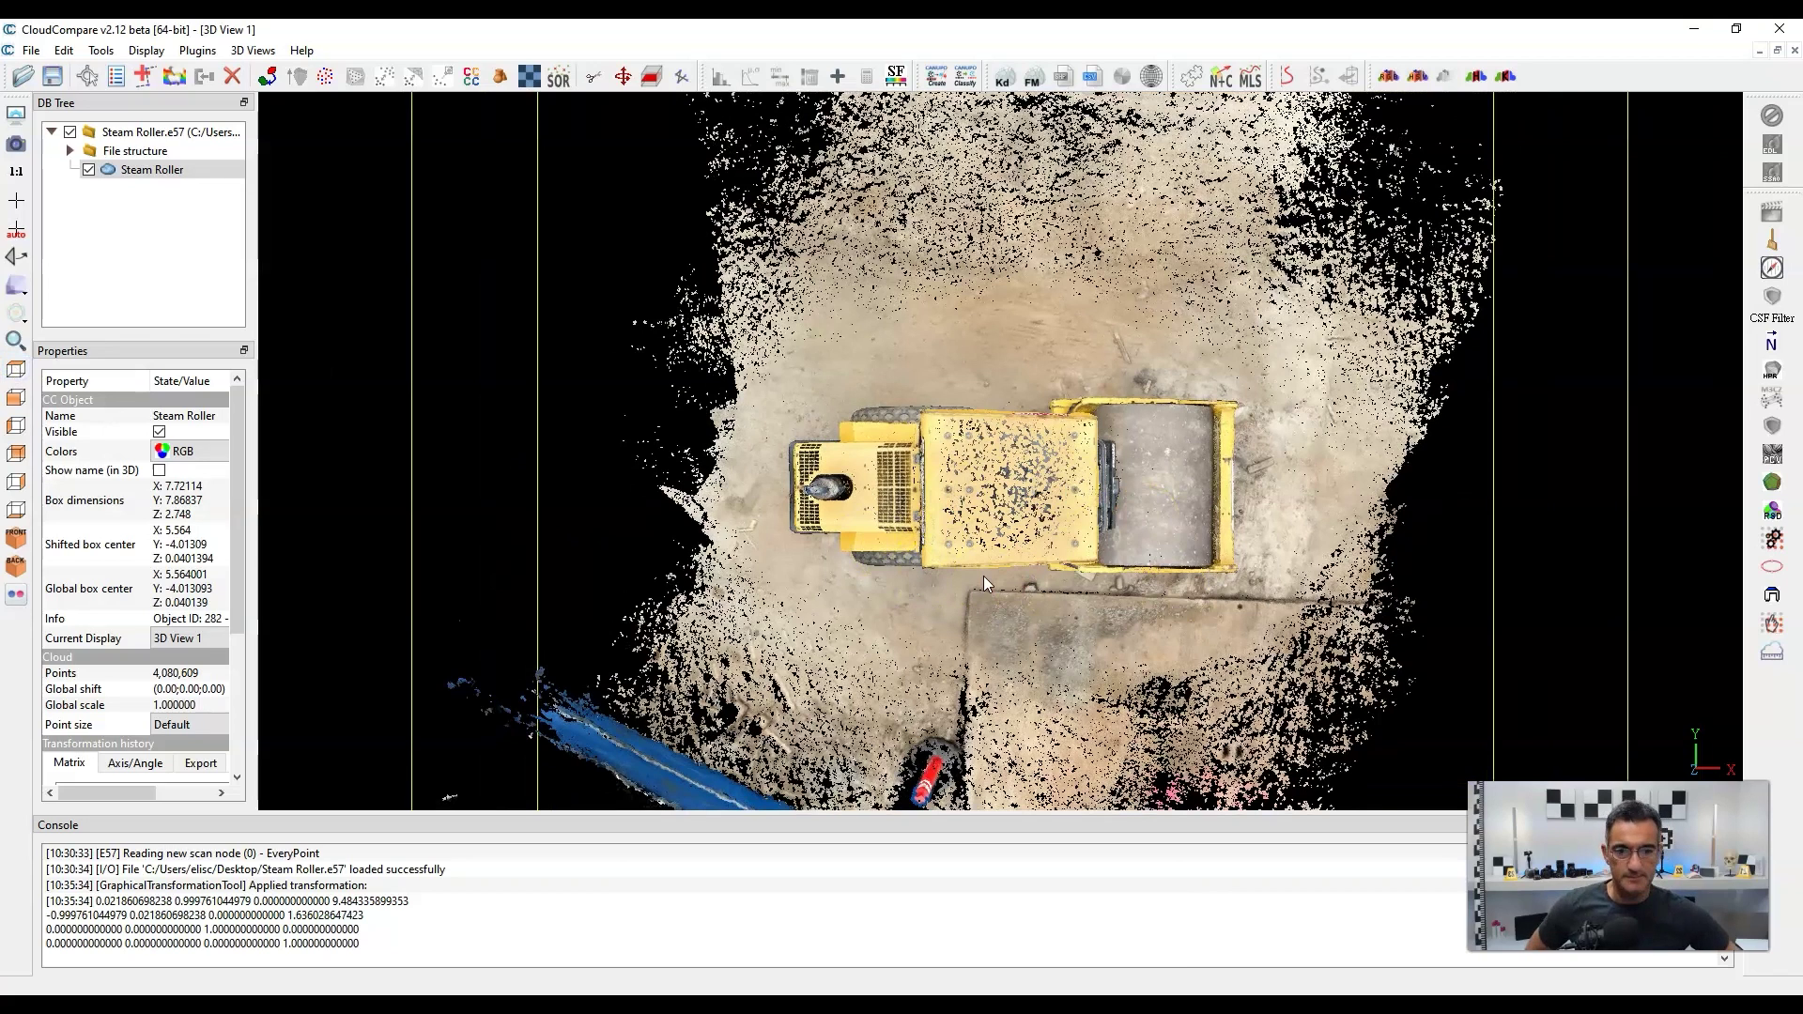